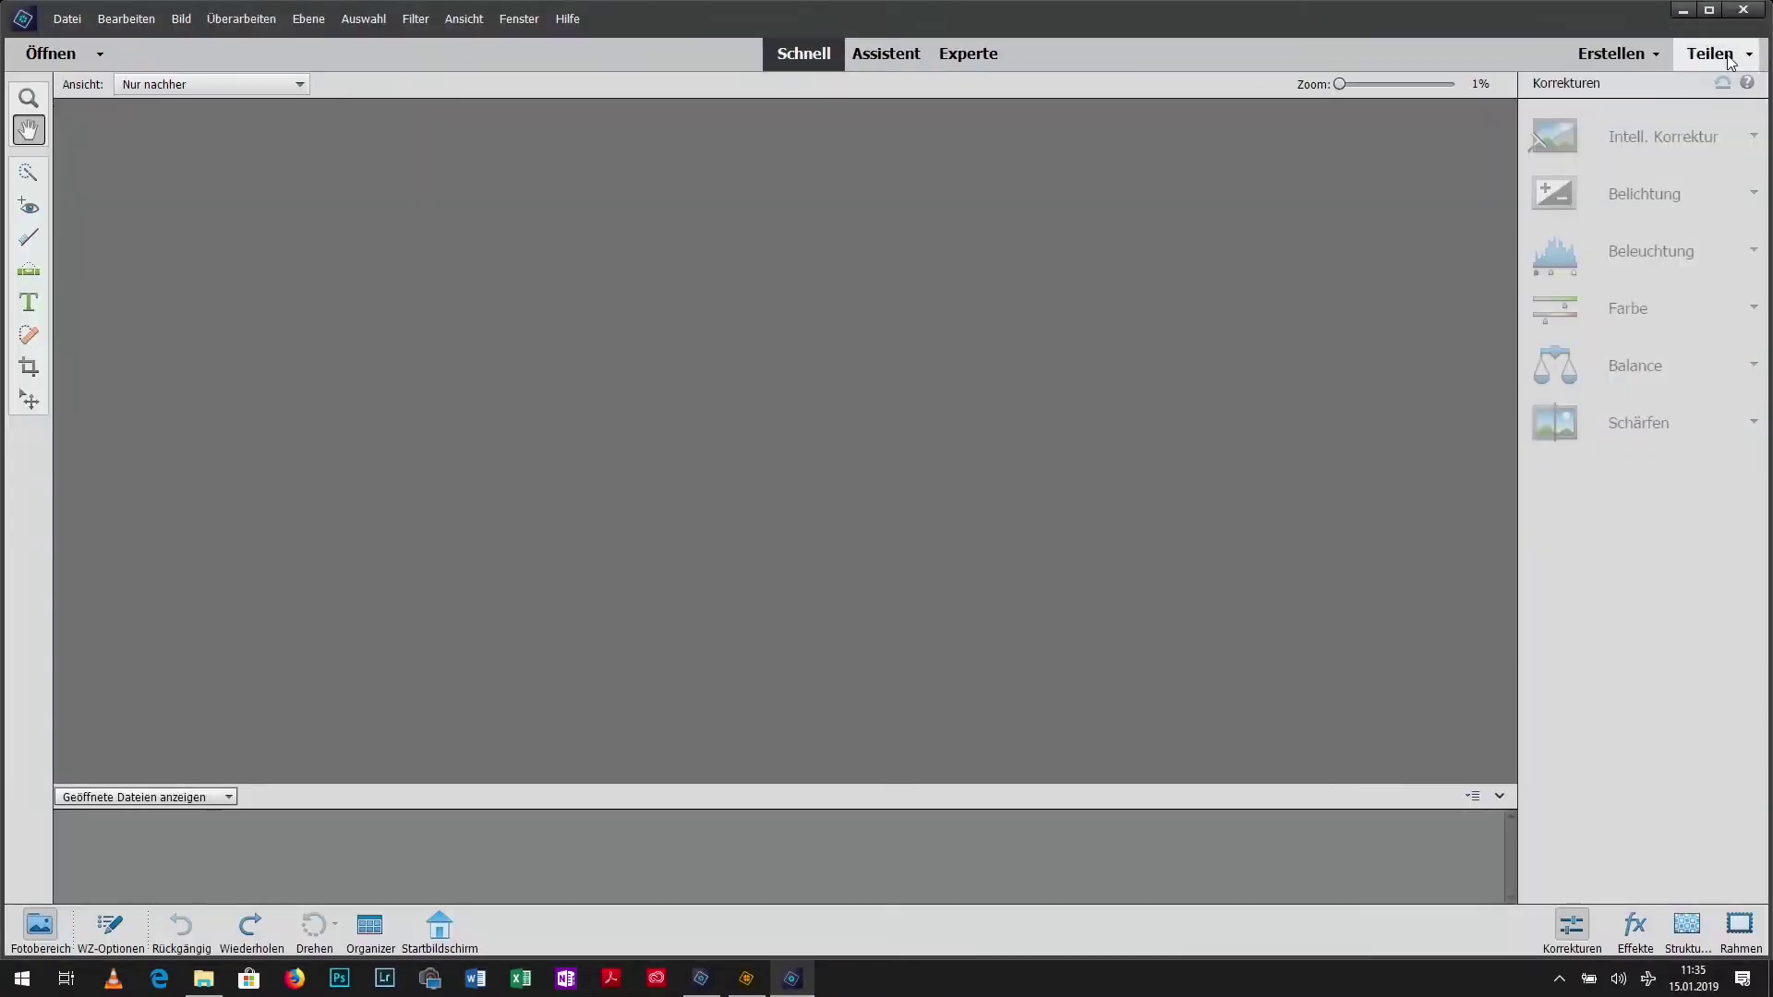
- Reopen the photo editor from the Photoshop Elements welcome screen
left_click(1678, 9)
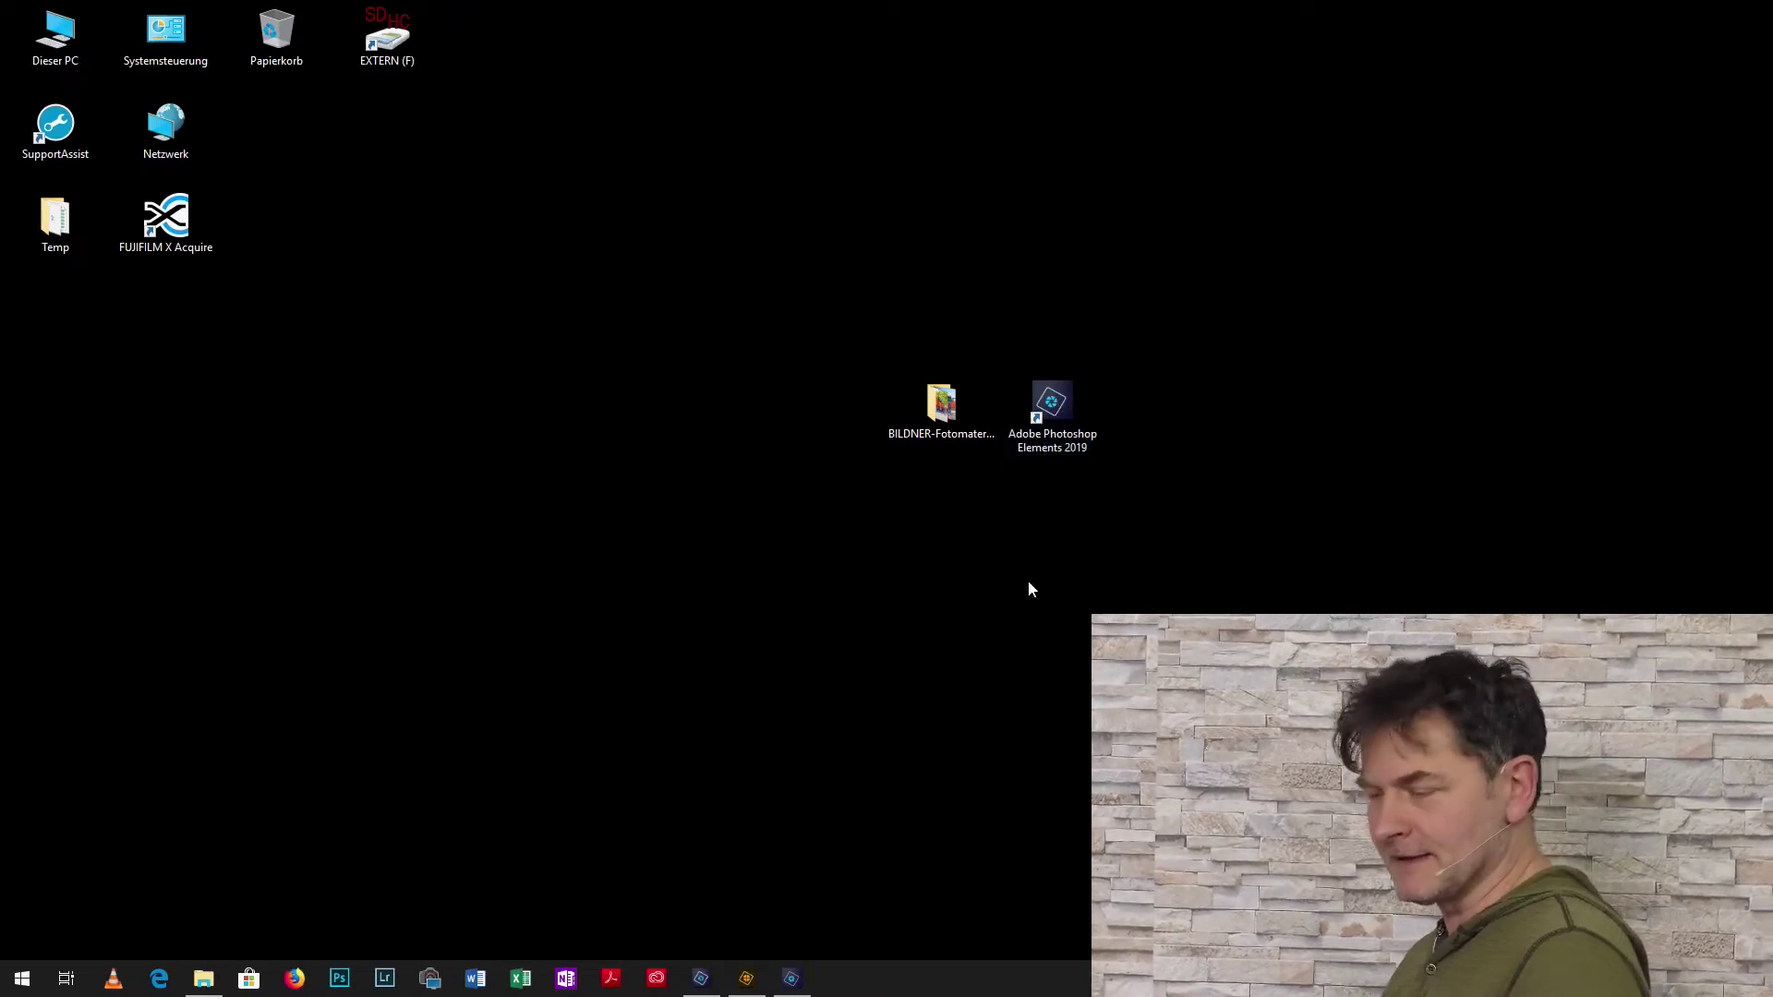
left_click(700, 978)
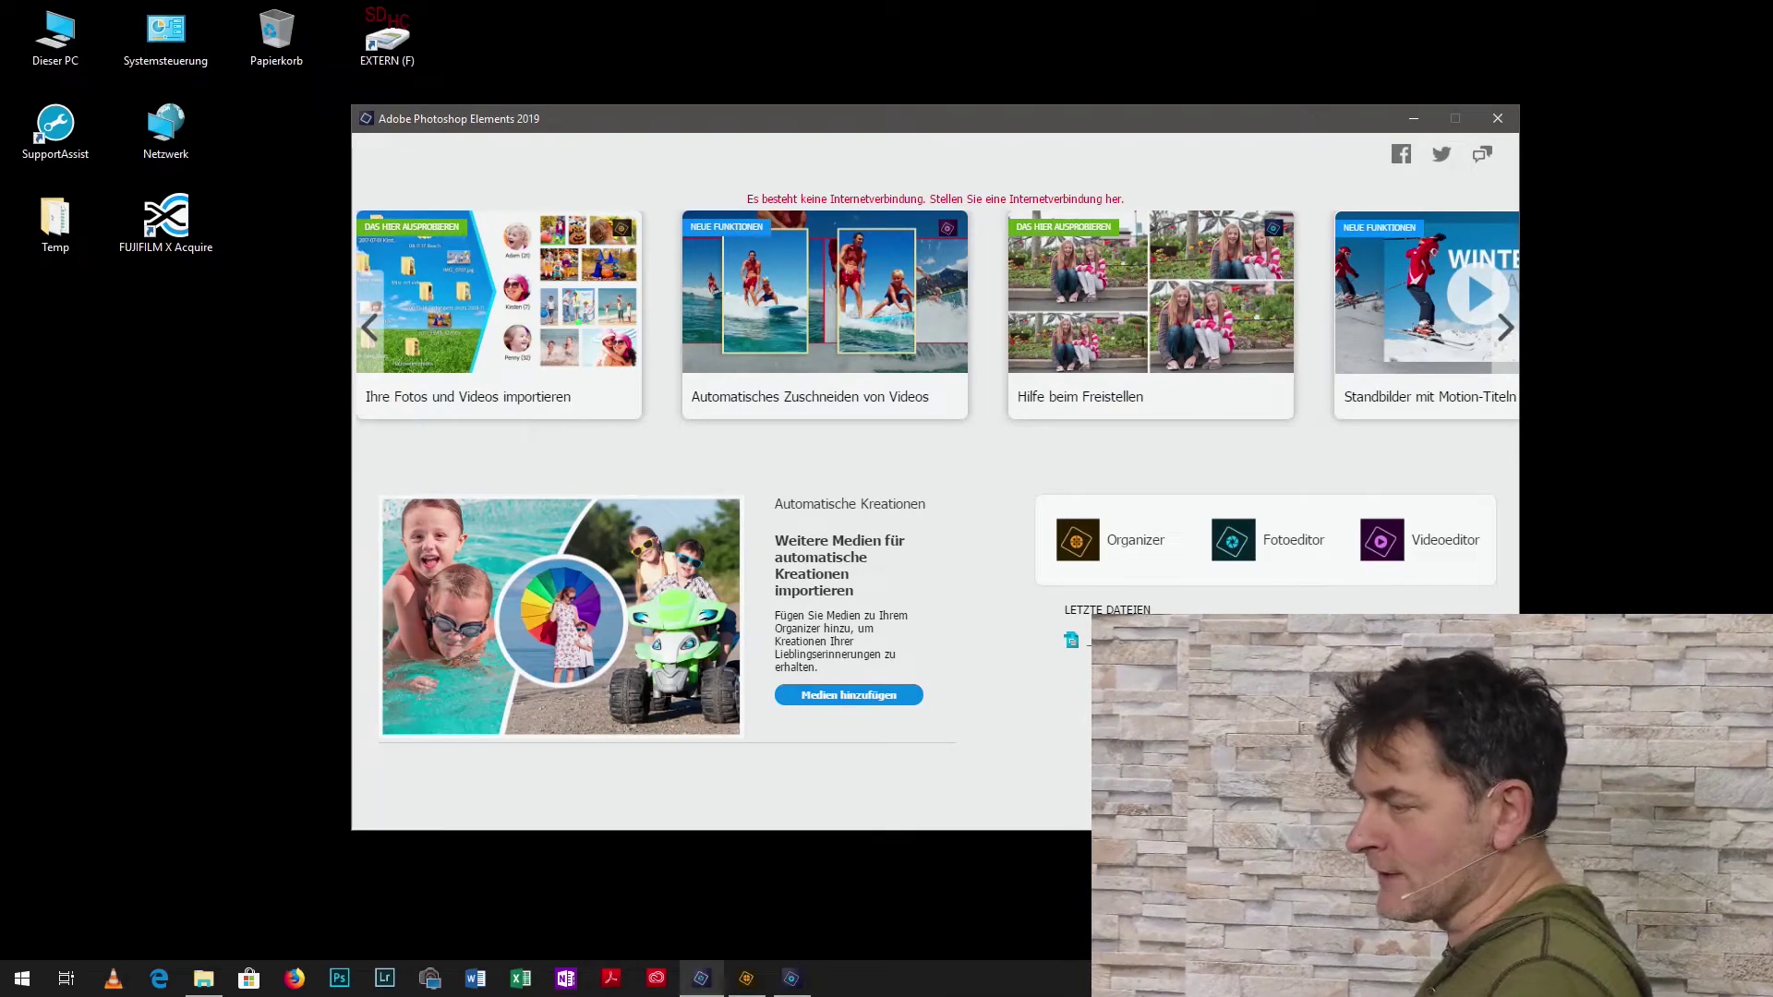
left_click(1257, 568)
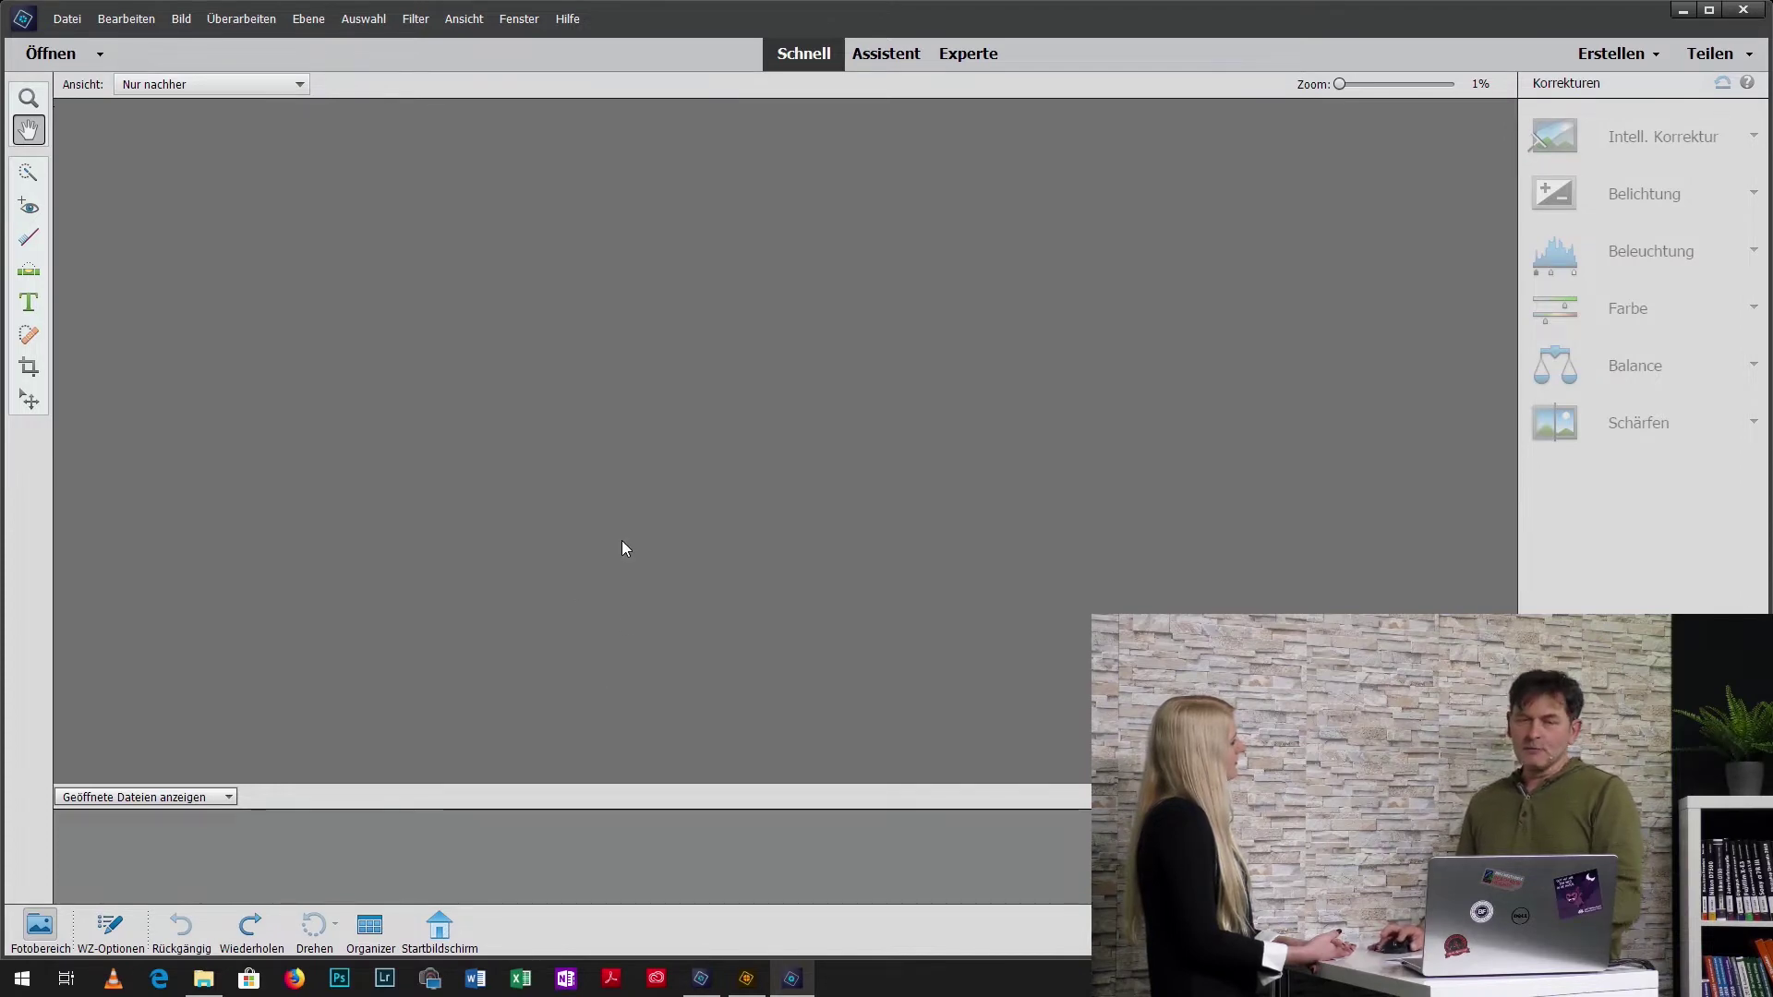
- Browse the Datei menu, then switch to the Organizer's media library
left_click(68, 21)
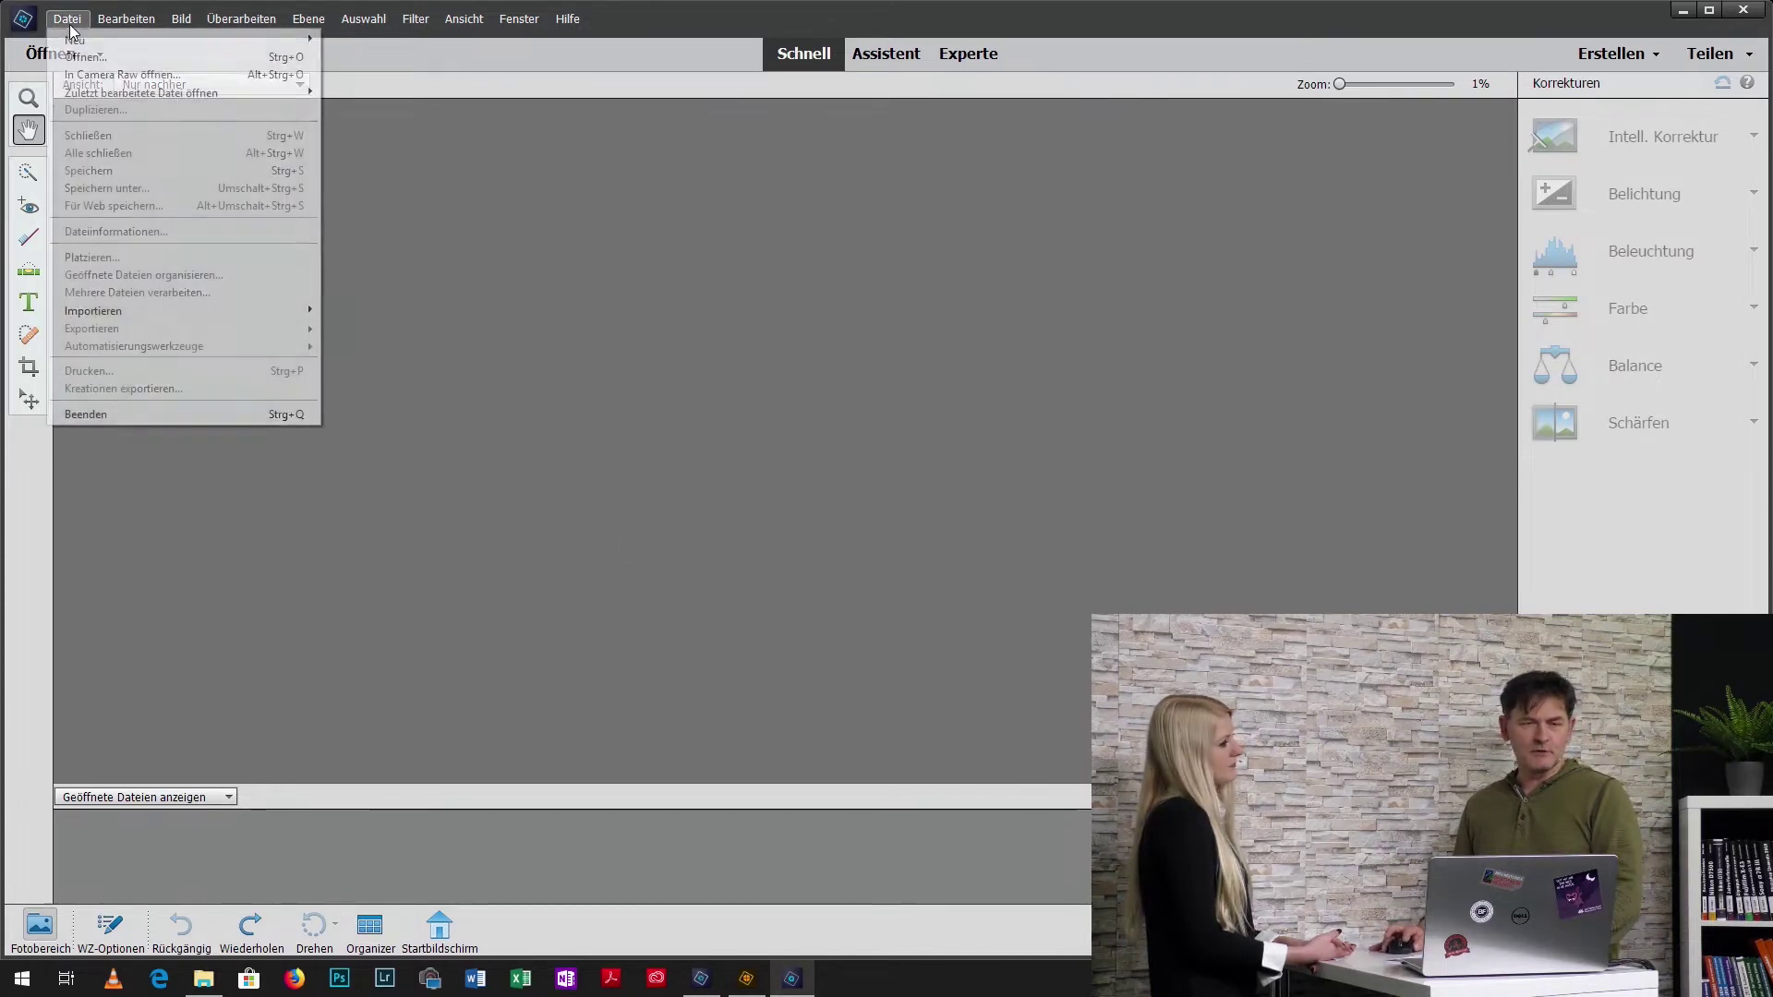
left_click(343, 173)
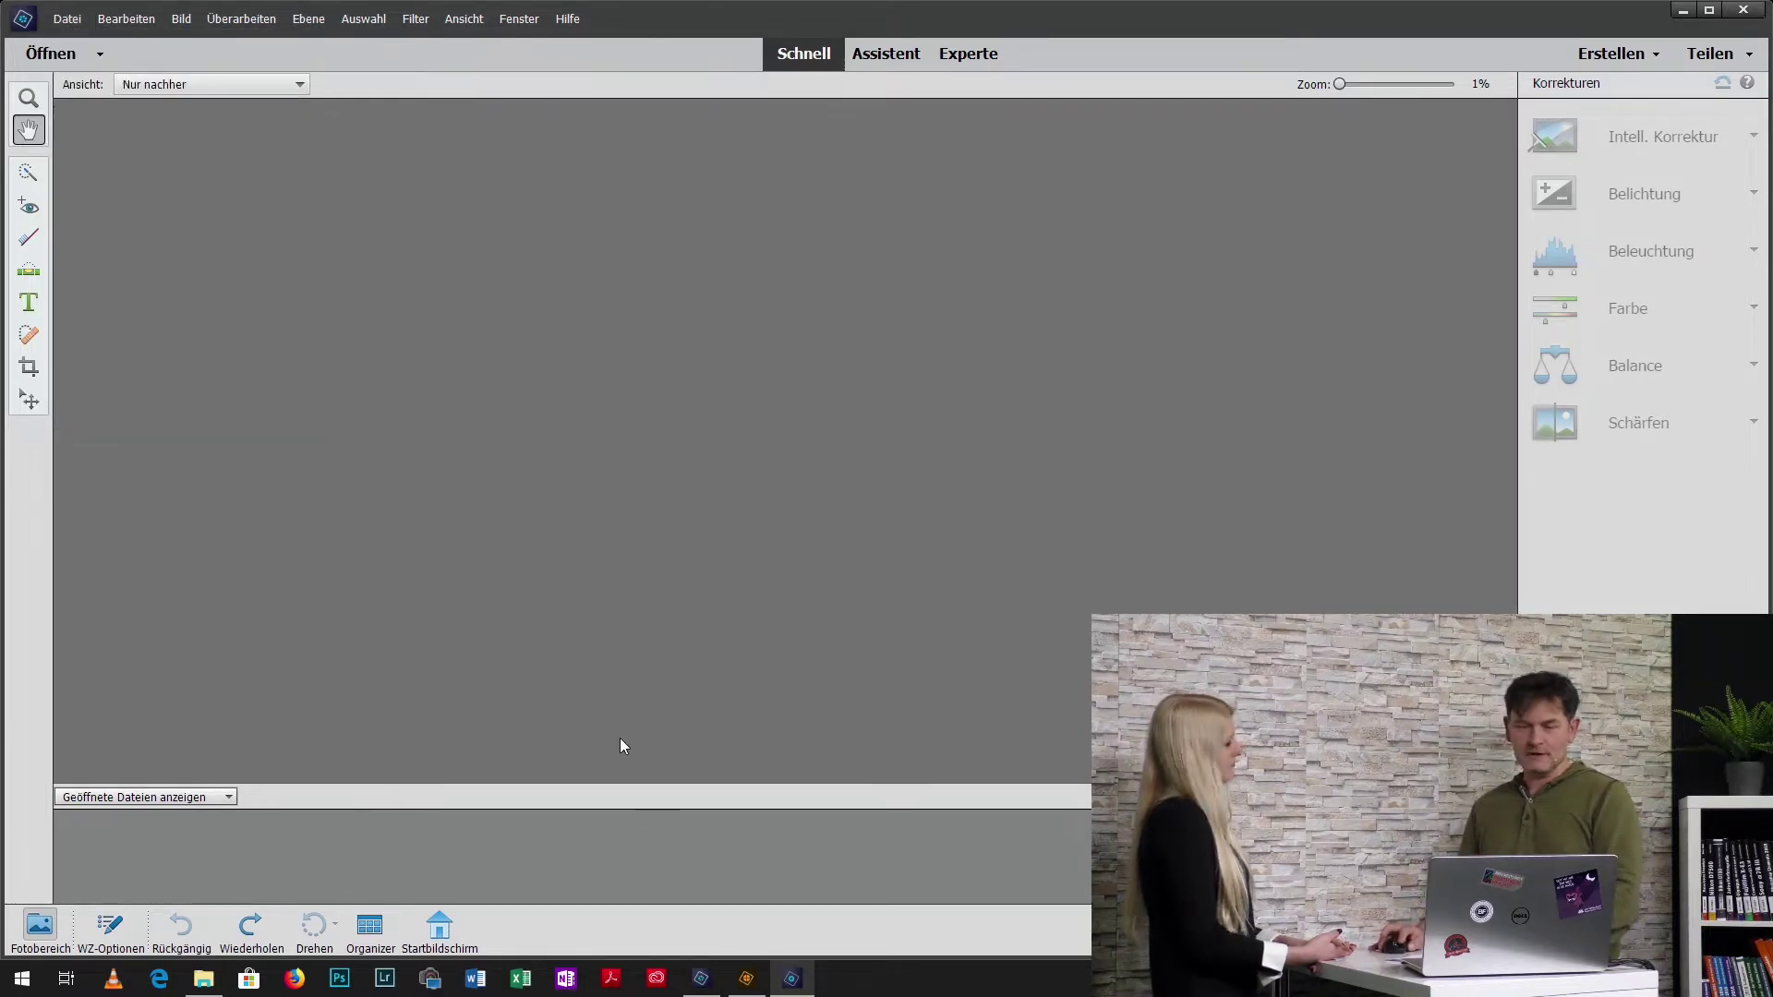
left_click(746, 978)
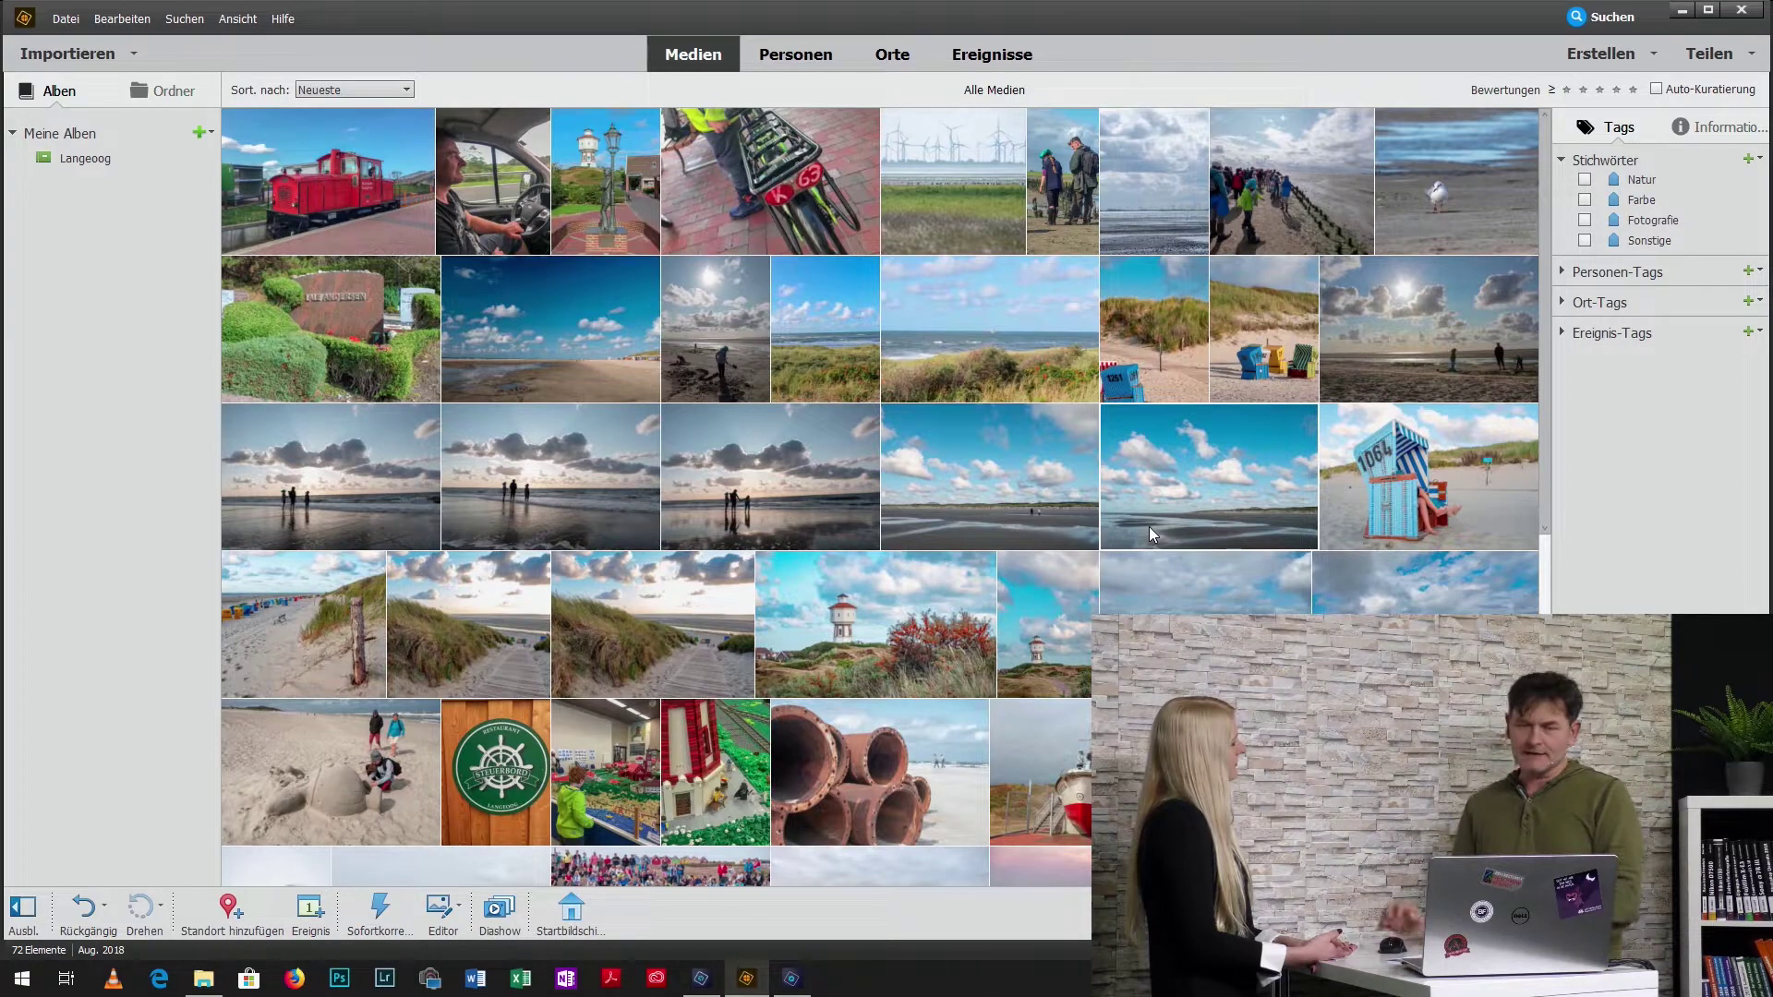
- Send the dune-and-sea thumbnail from the Organizer to the Editor, then minimize it
left_click(997, 328)
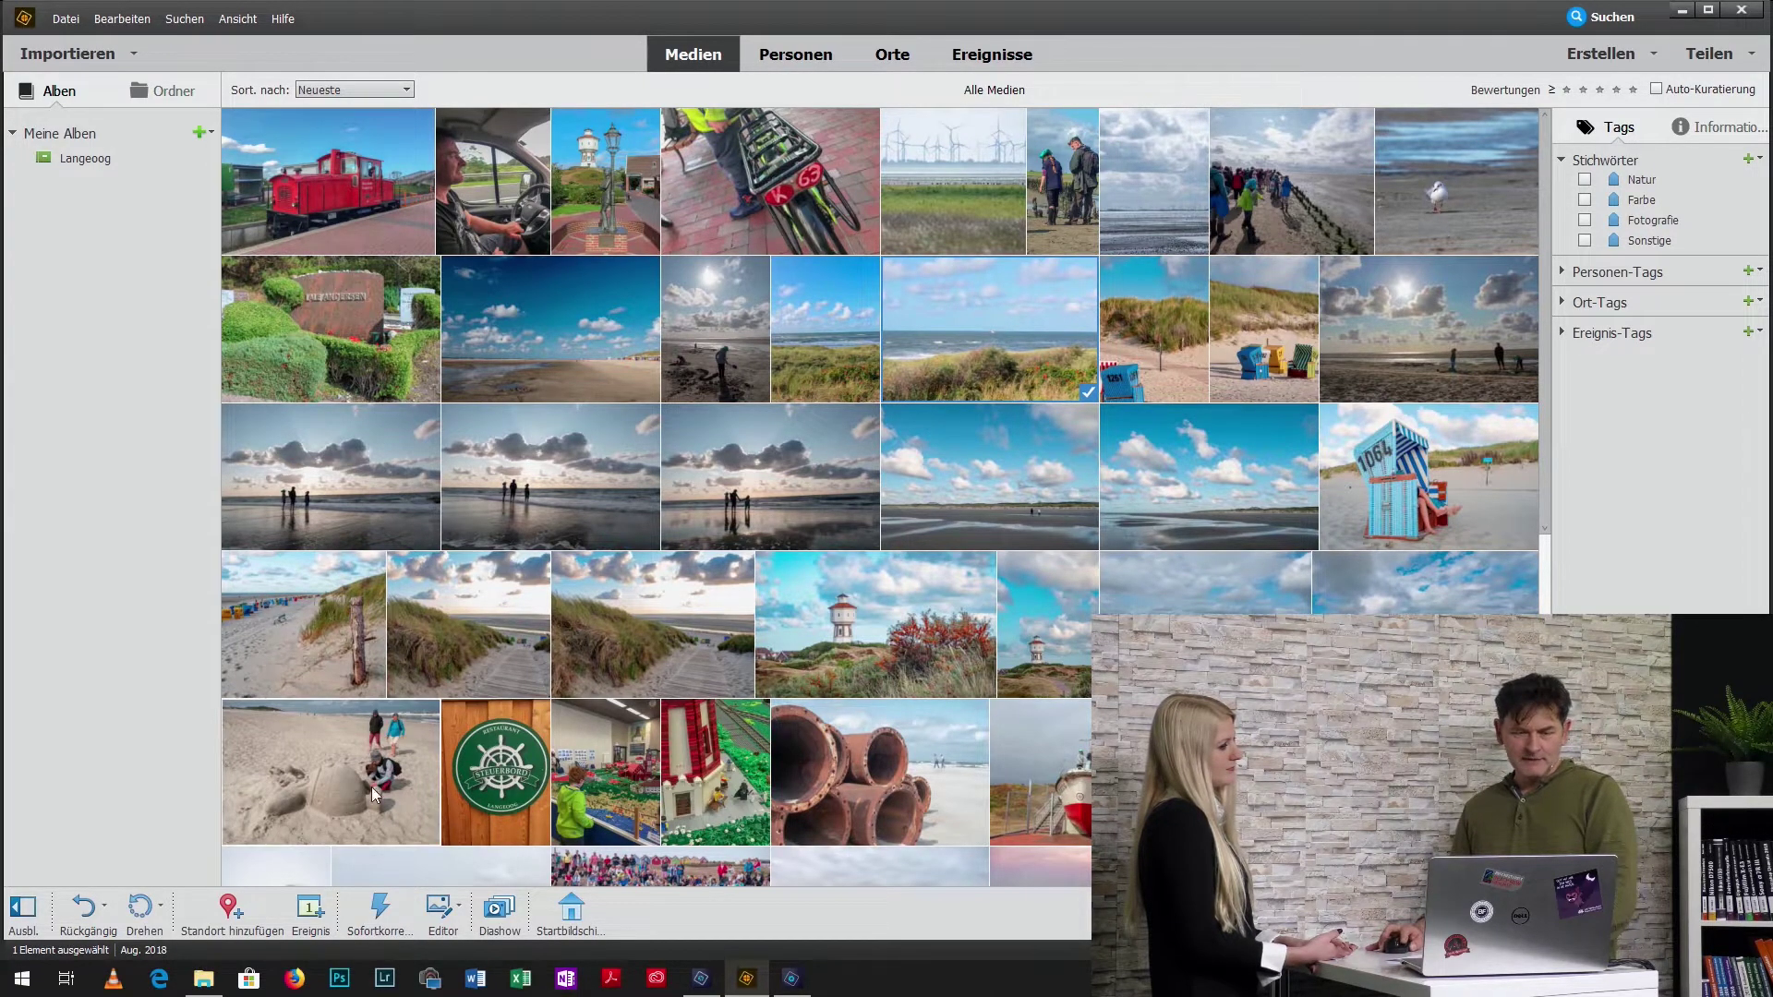
left_click(442, 923)
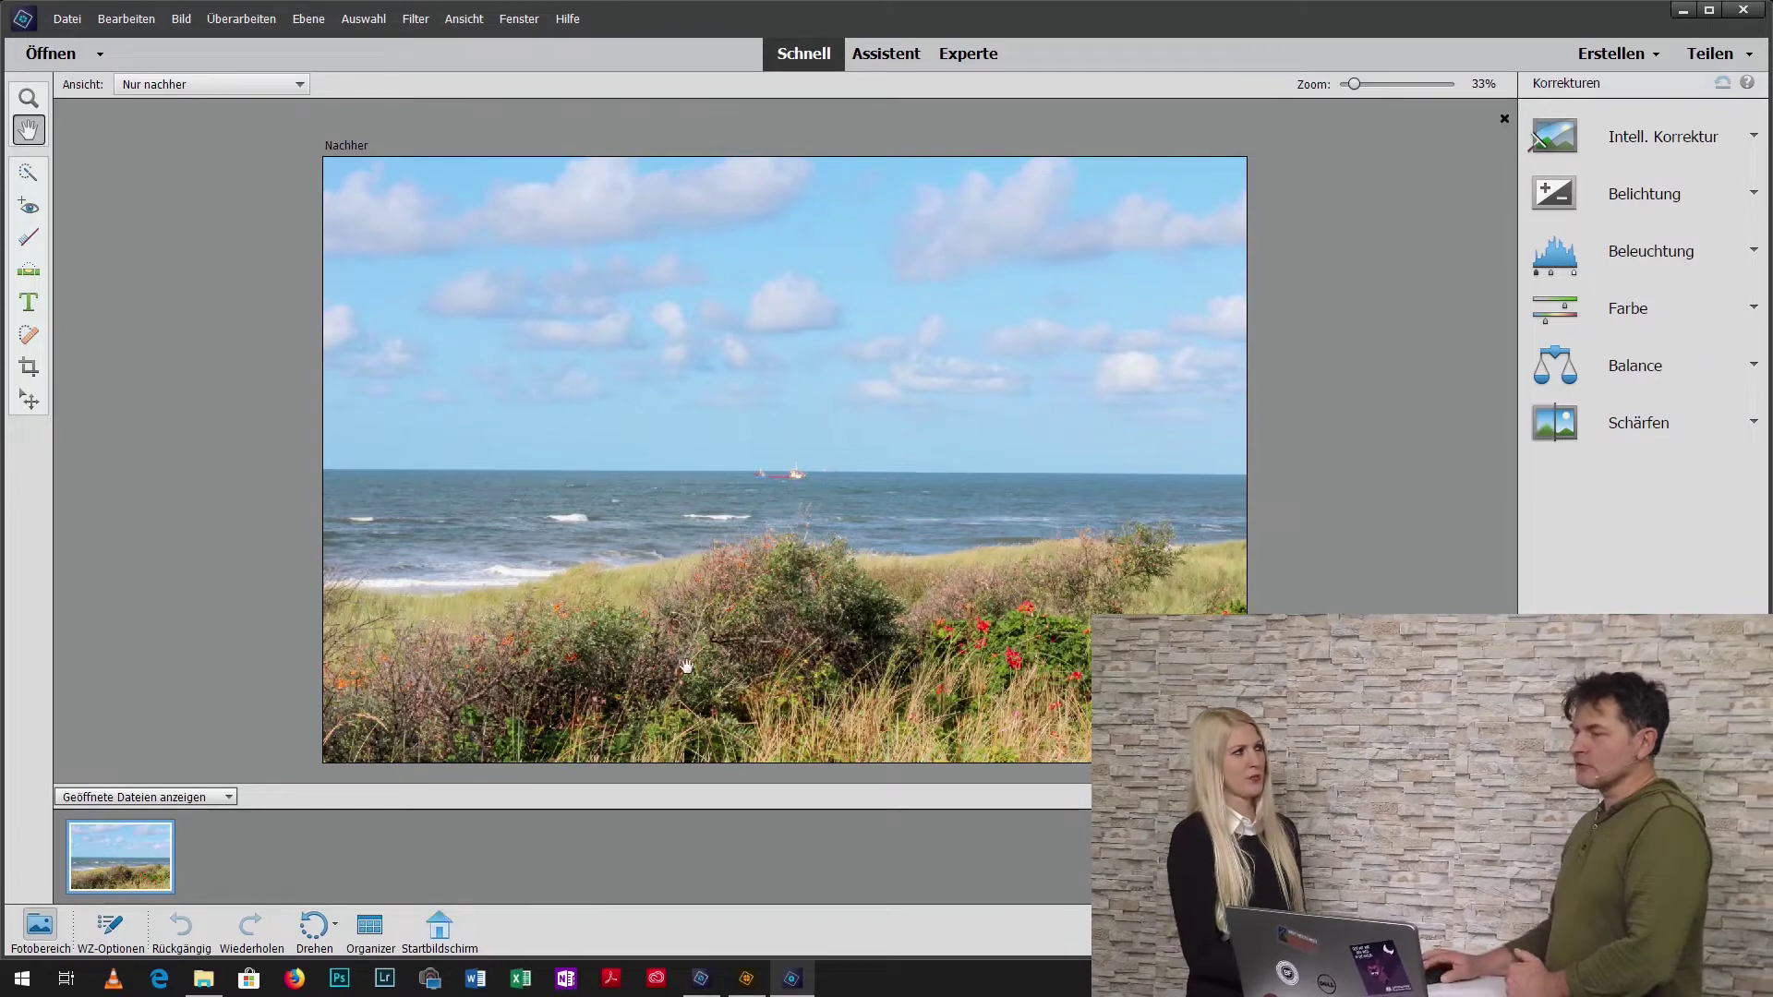
left_click(1682, 12)
- Open _HAF6666.jpg from BILDNER-Fotomaterial > JPG-3000px in the Photoshop Elements Editor, showing Guided mode
left_click(1682, 12)
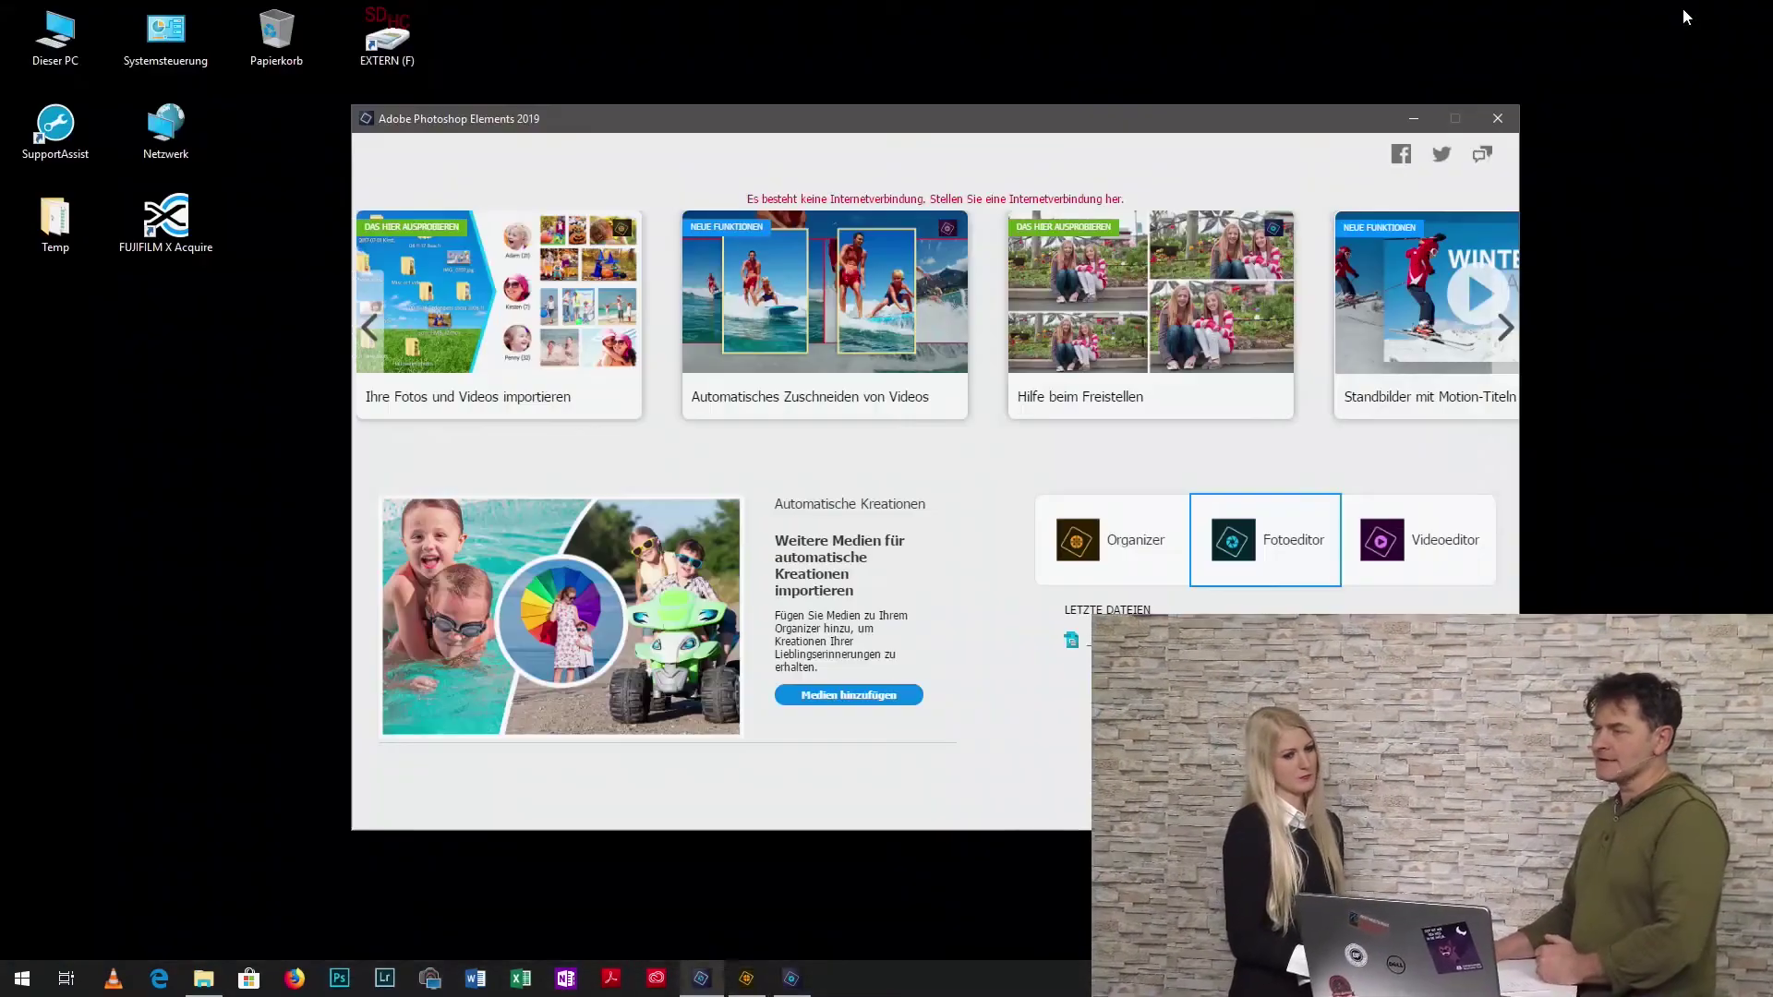
left_click(1427, 114)
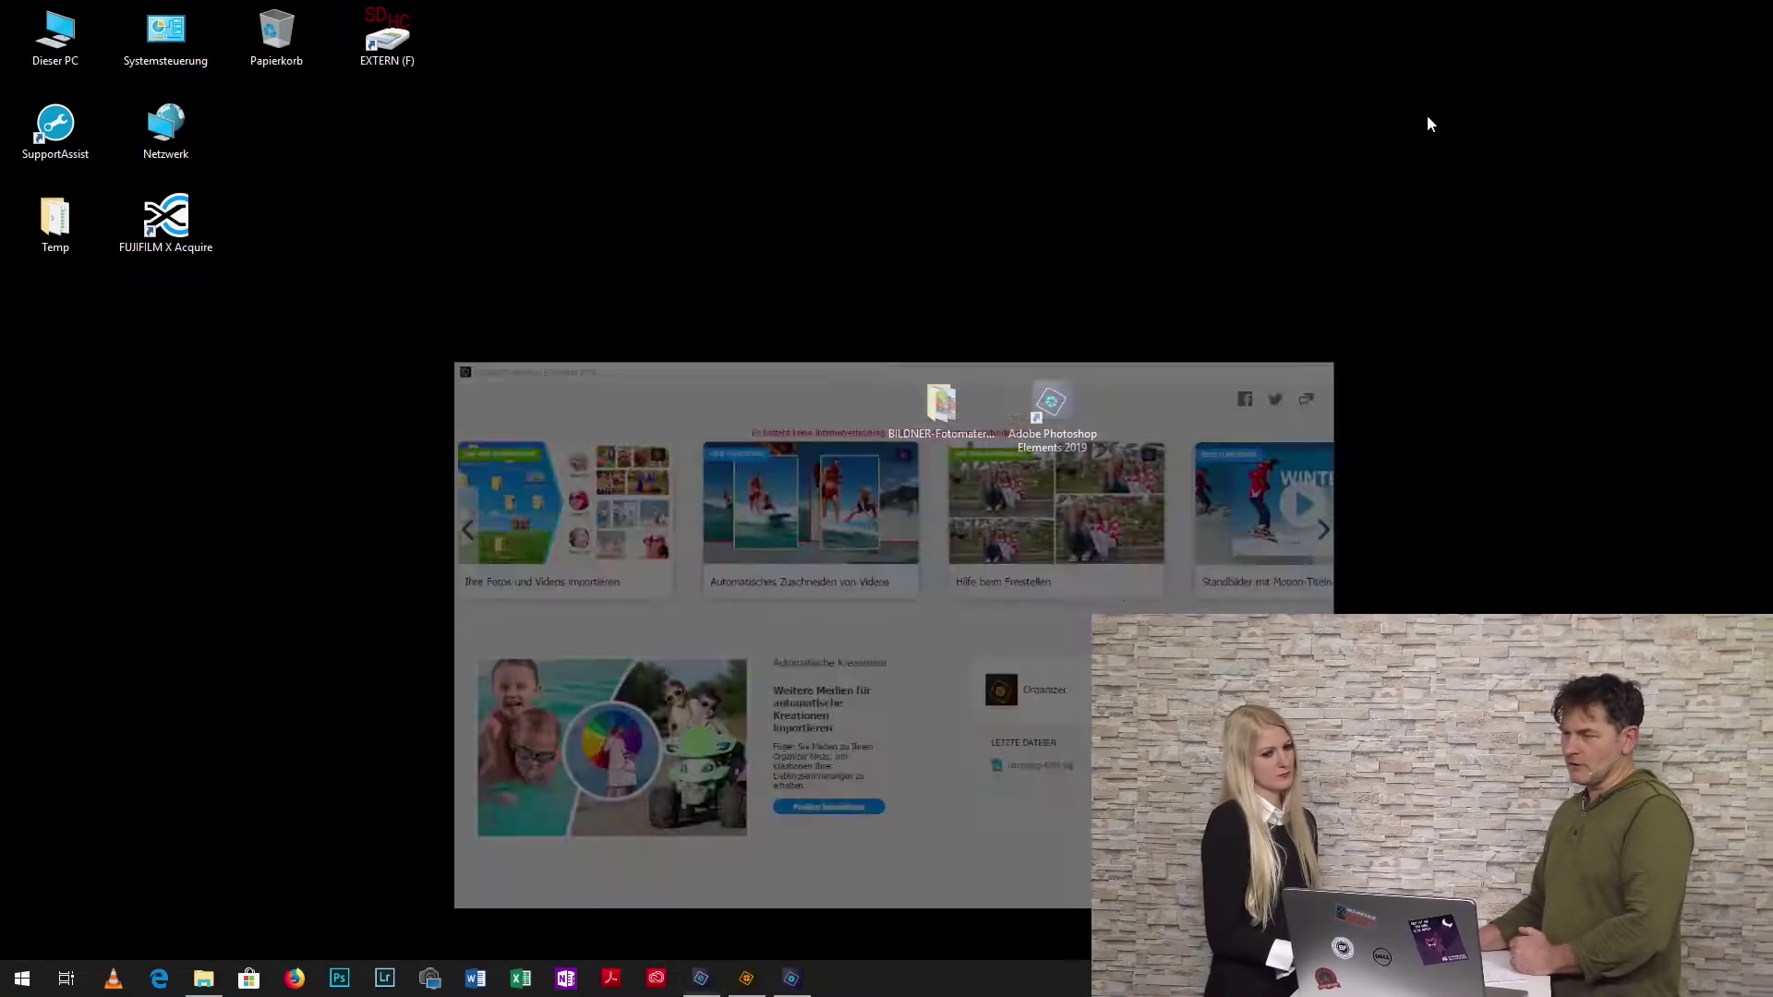
double_click(947, 407)
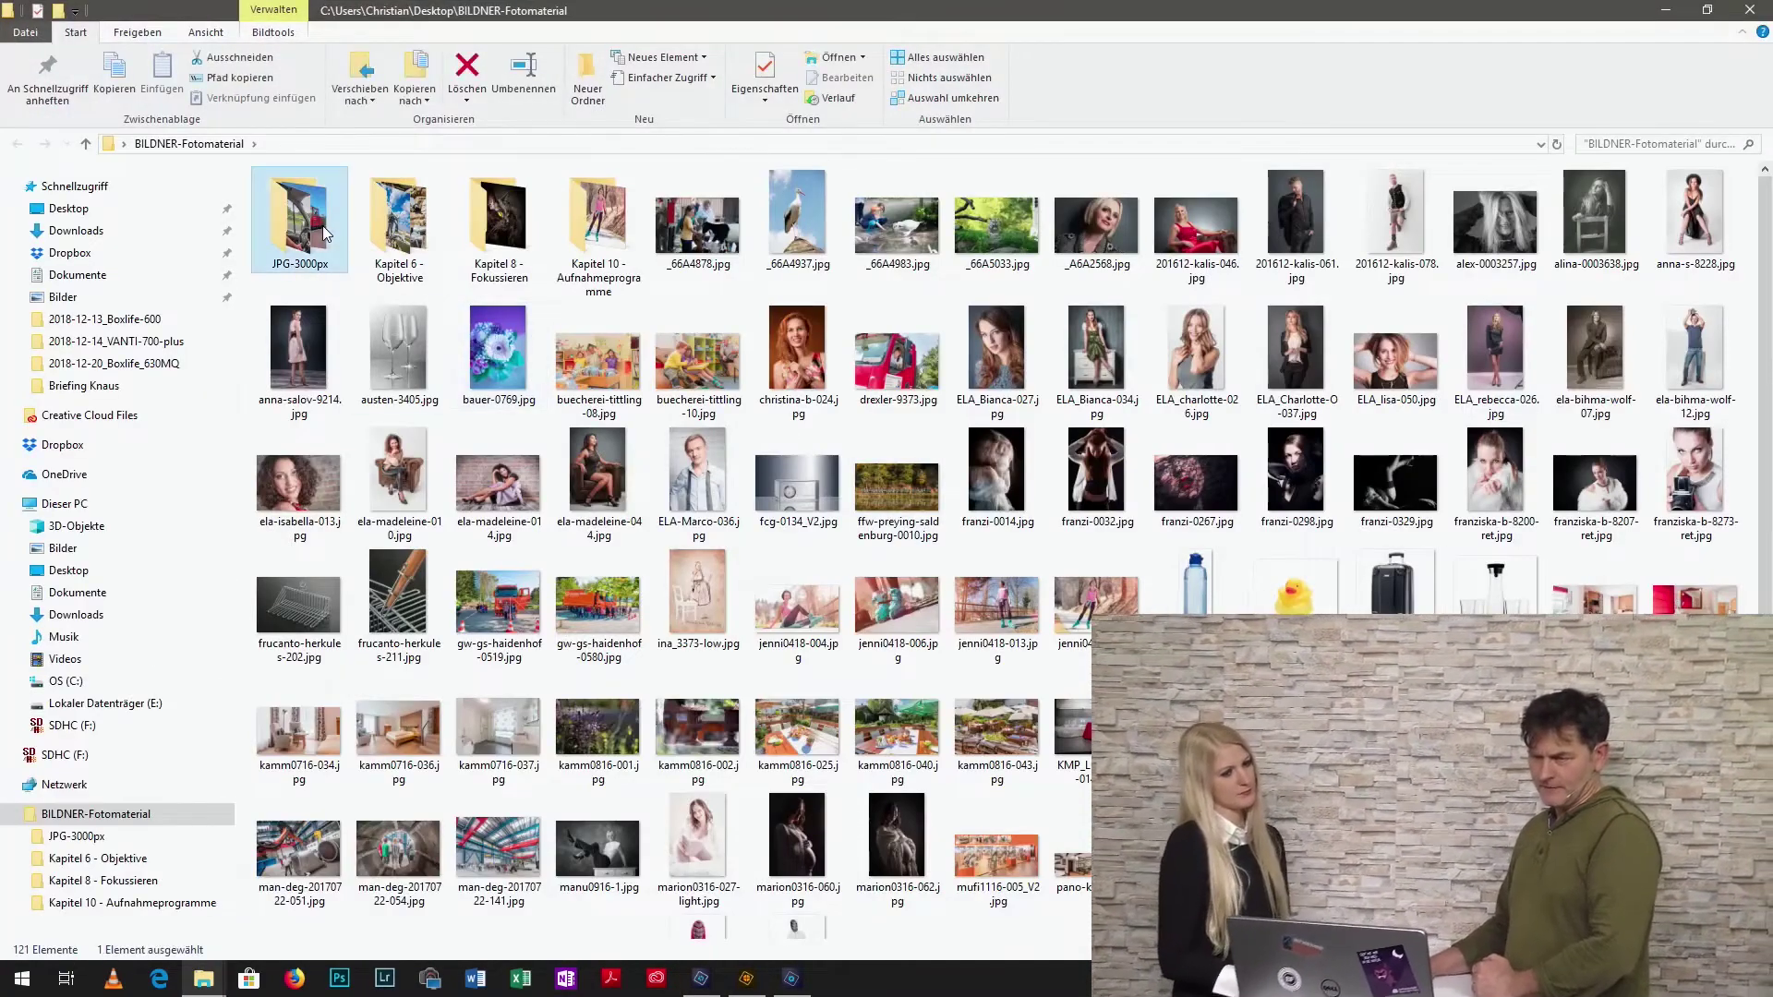
double_click(319, 227)
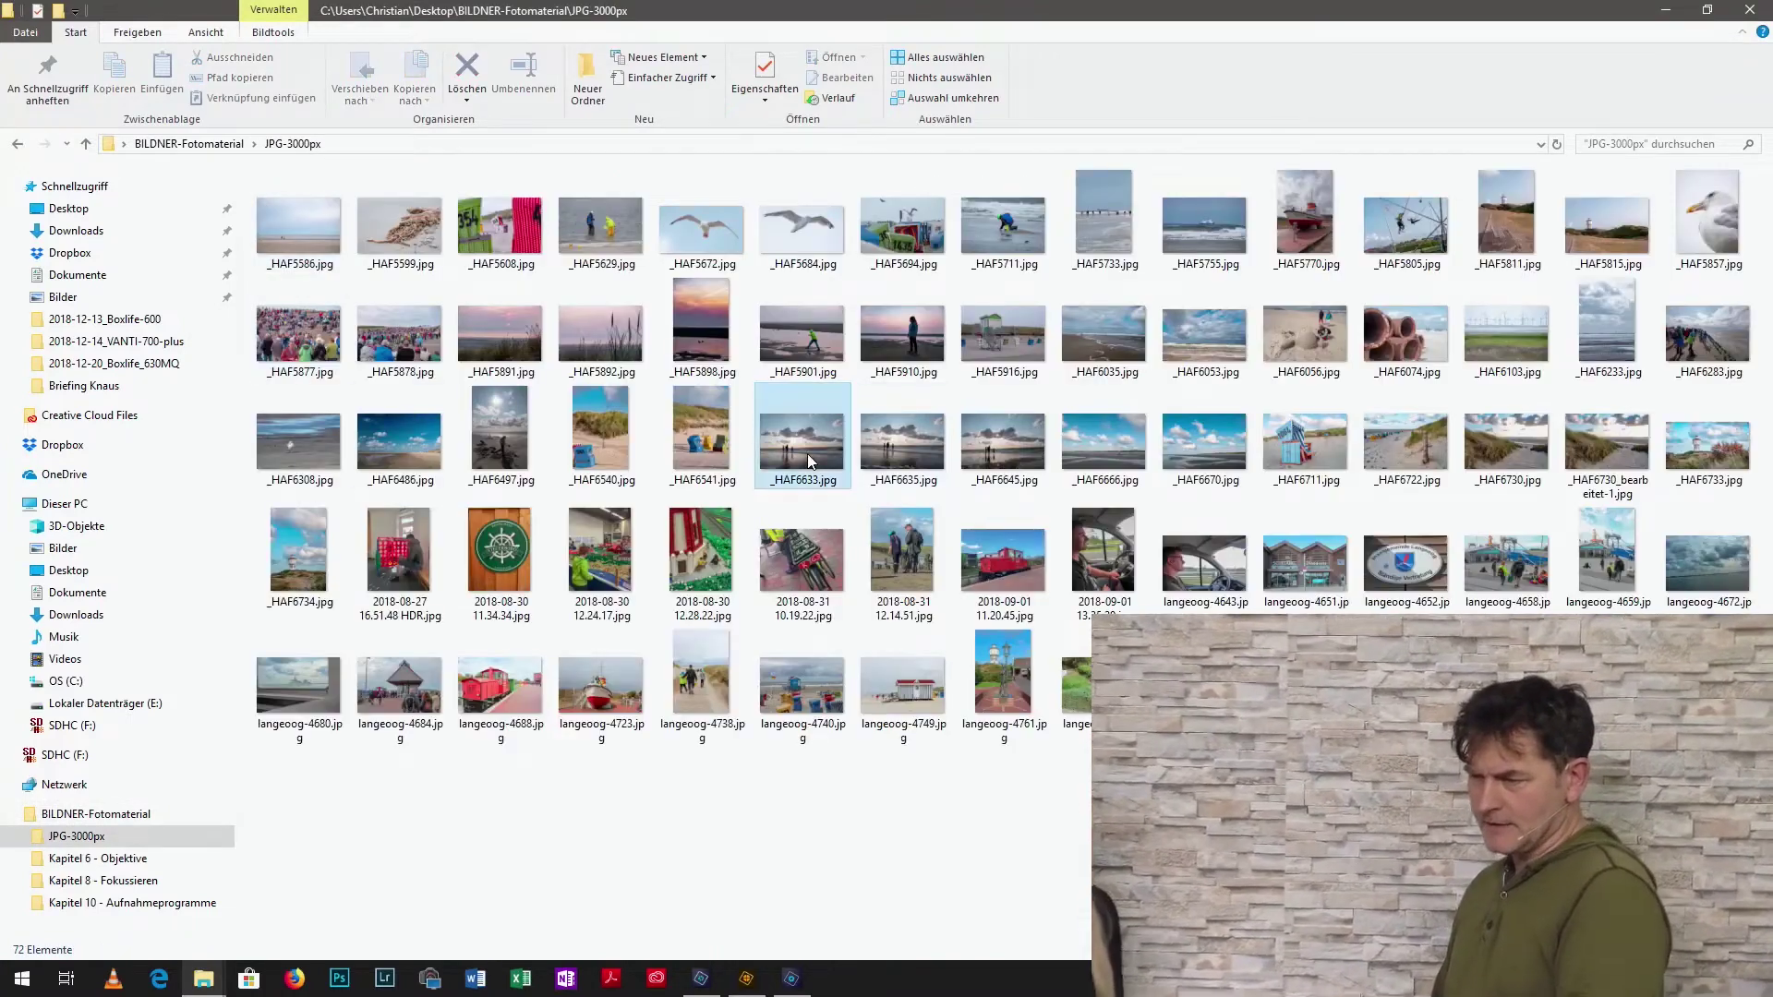
right_click(1085, 448)
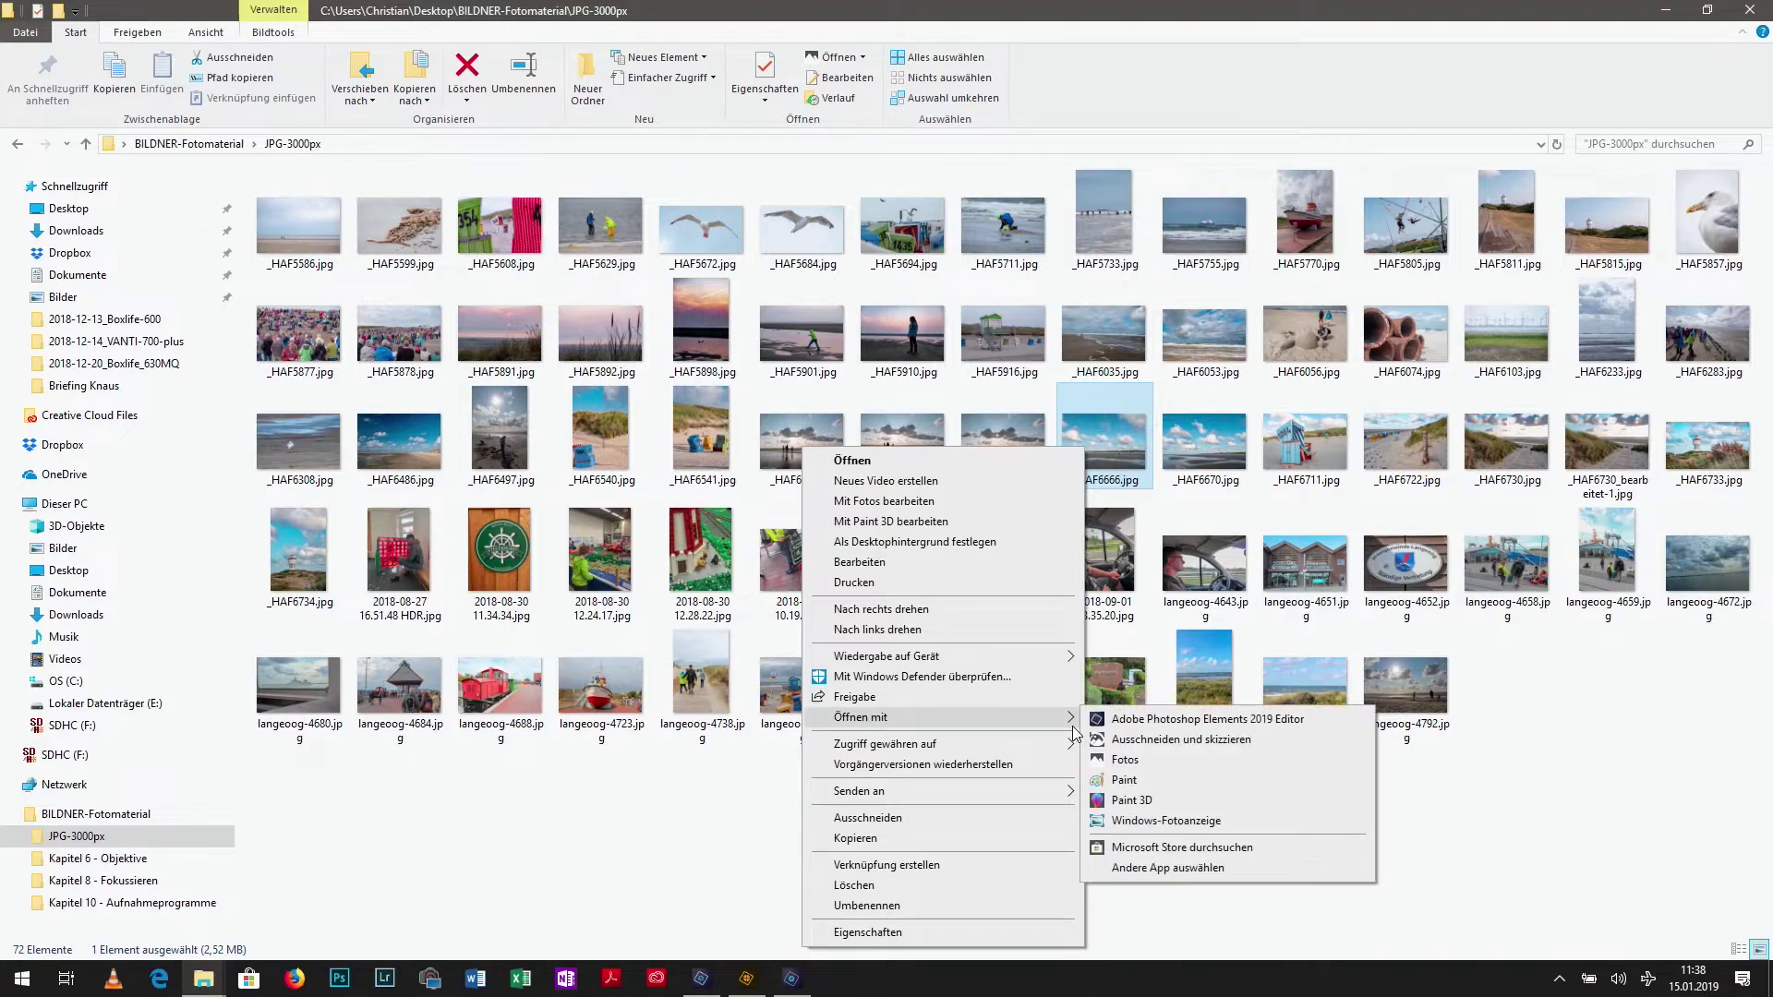
left_click(1169, 726)
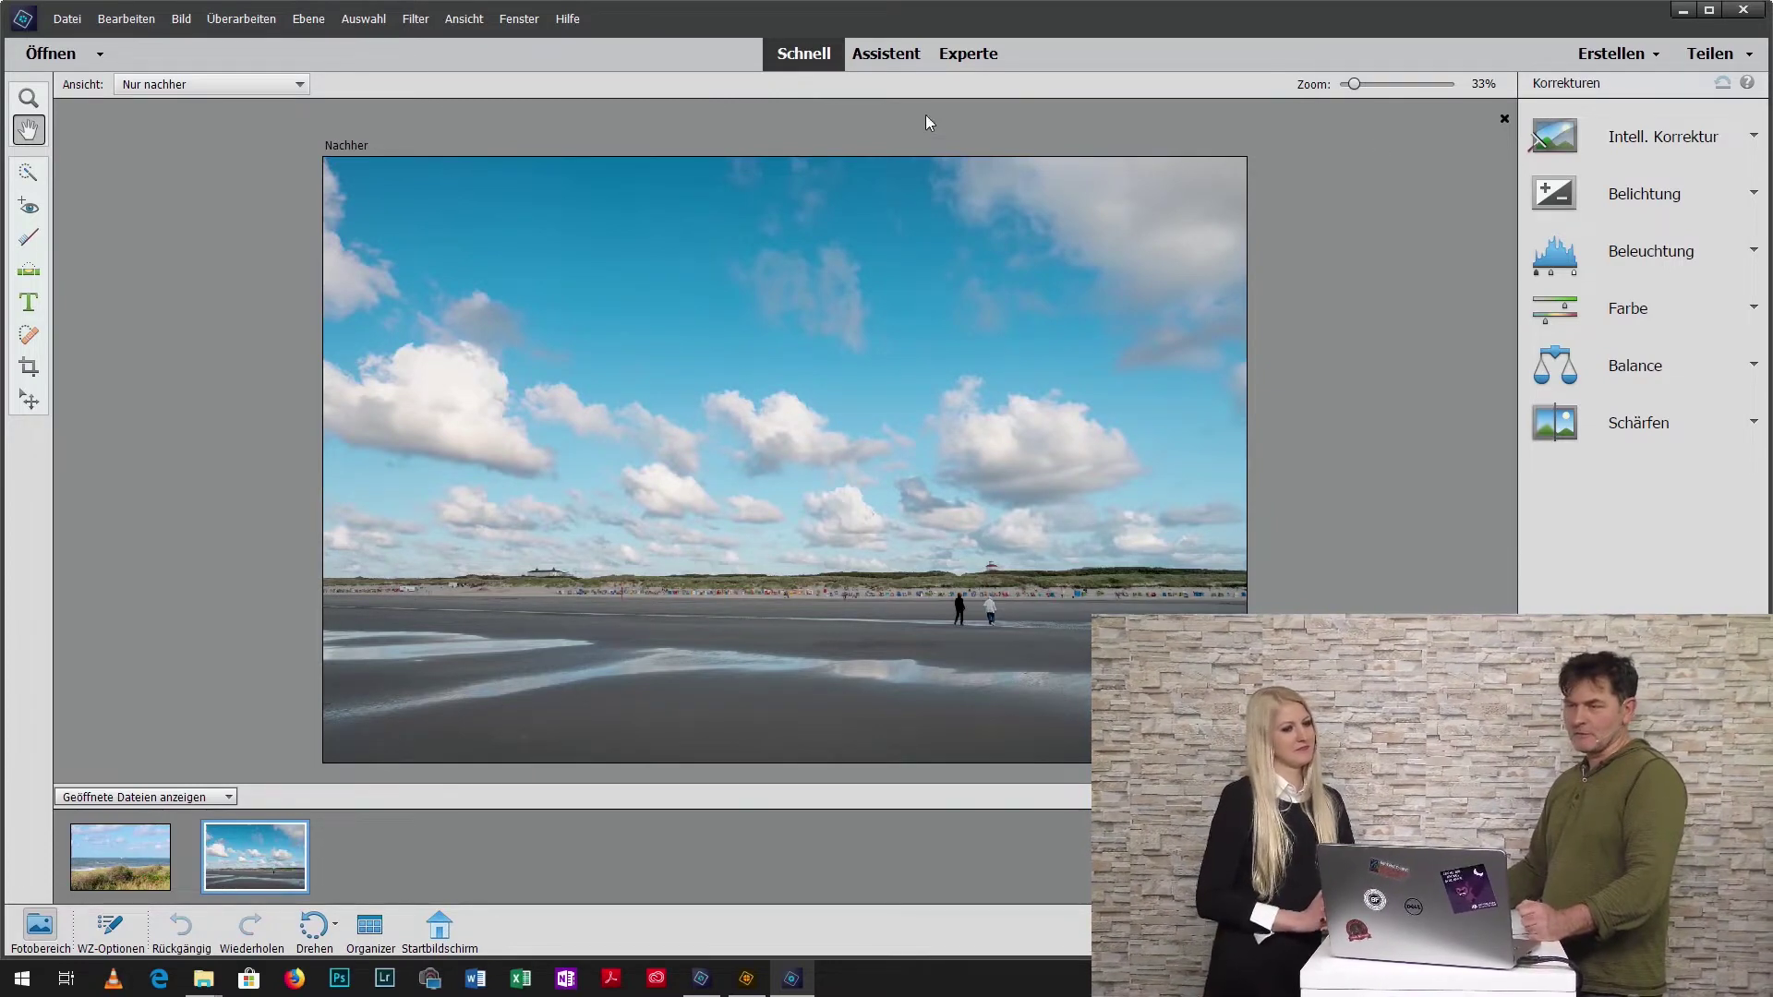
left_click(883, 58)
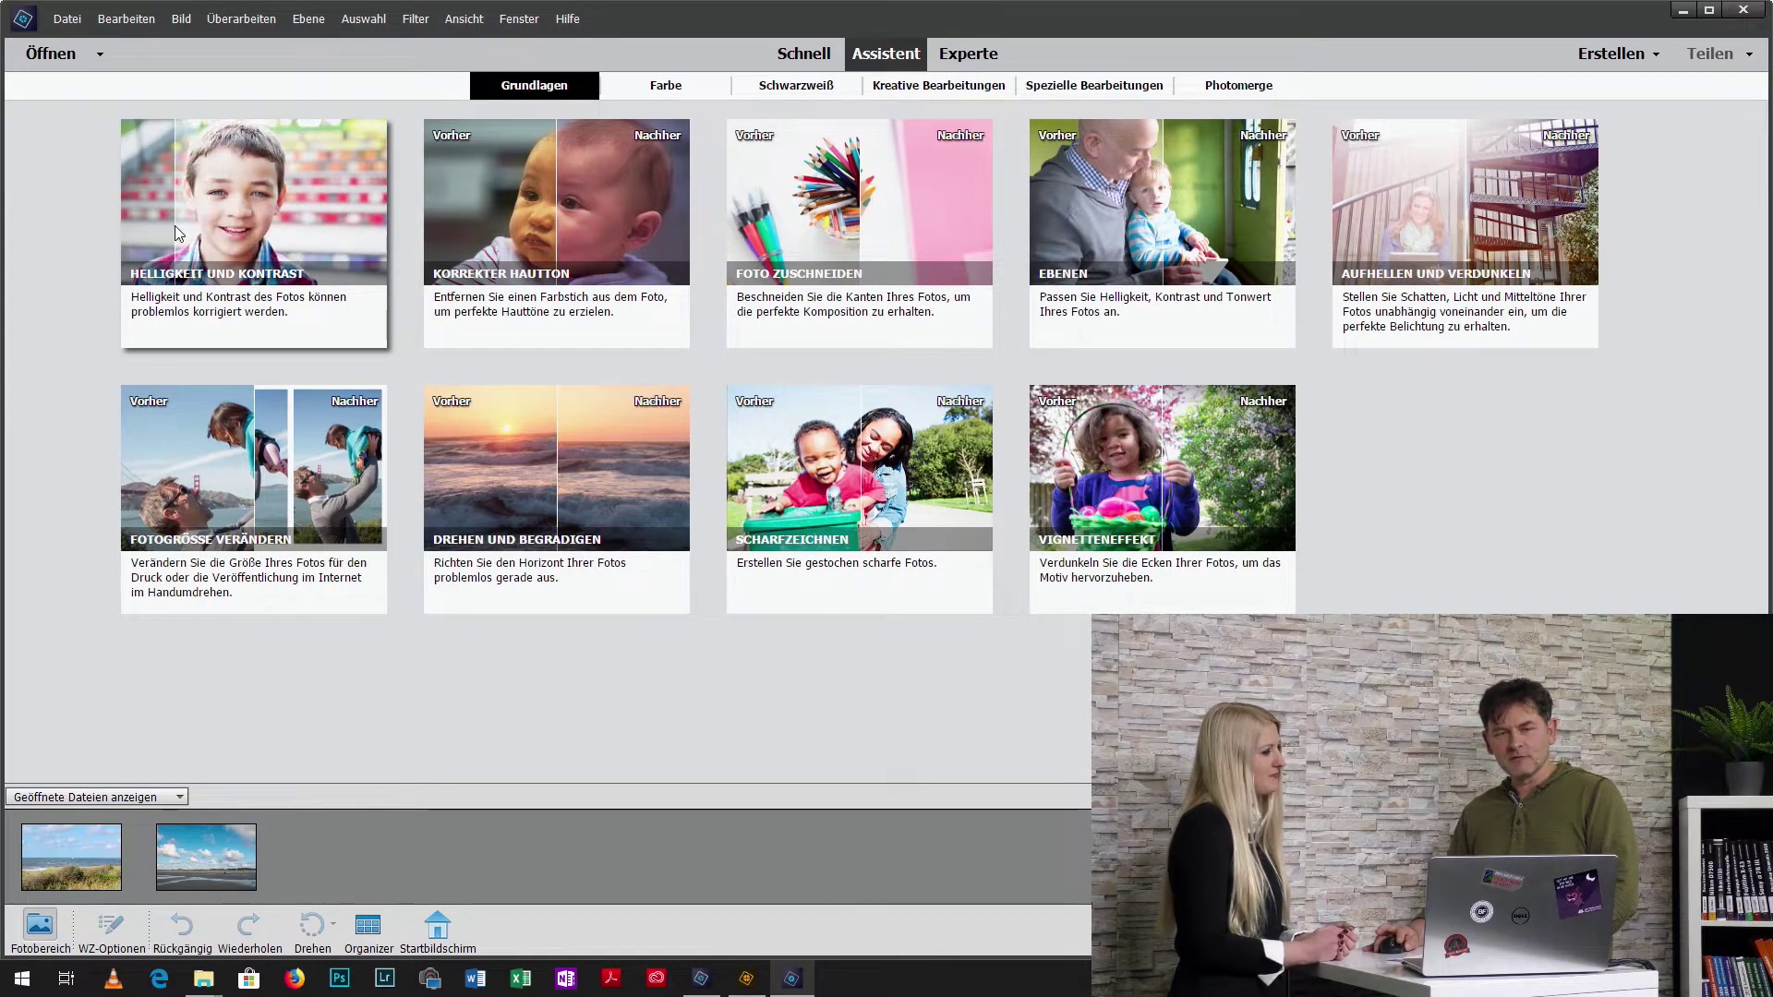
- Open the Helligkeit und Kontrast card in Guided mode
left_click(230, 212)
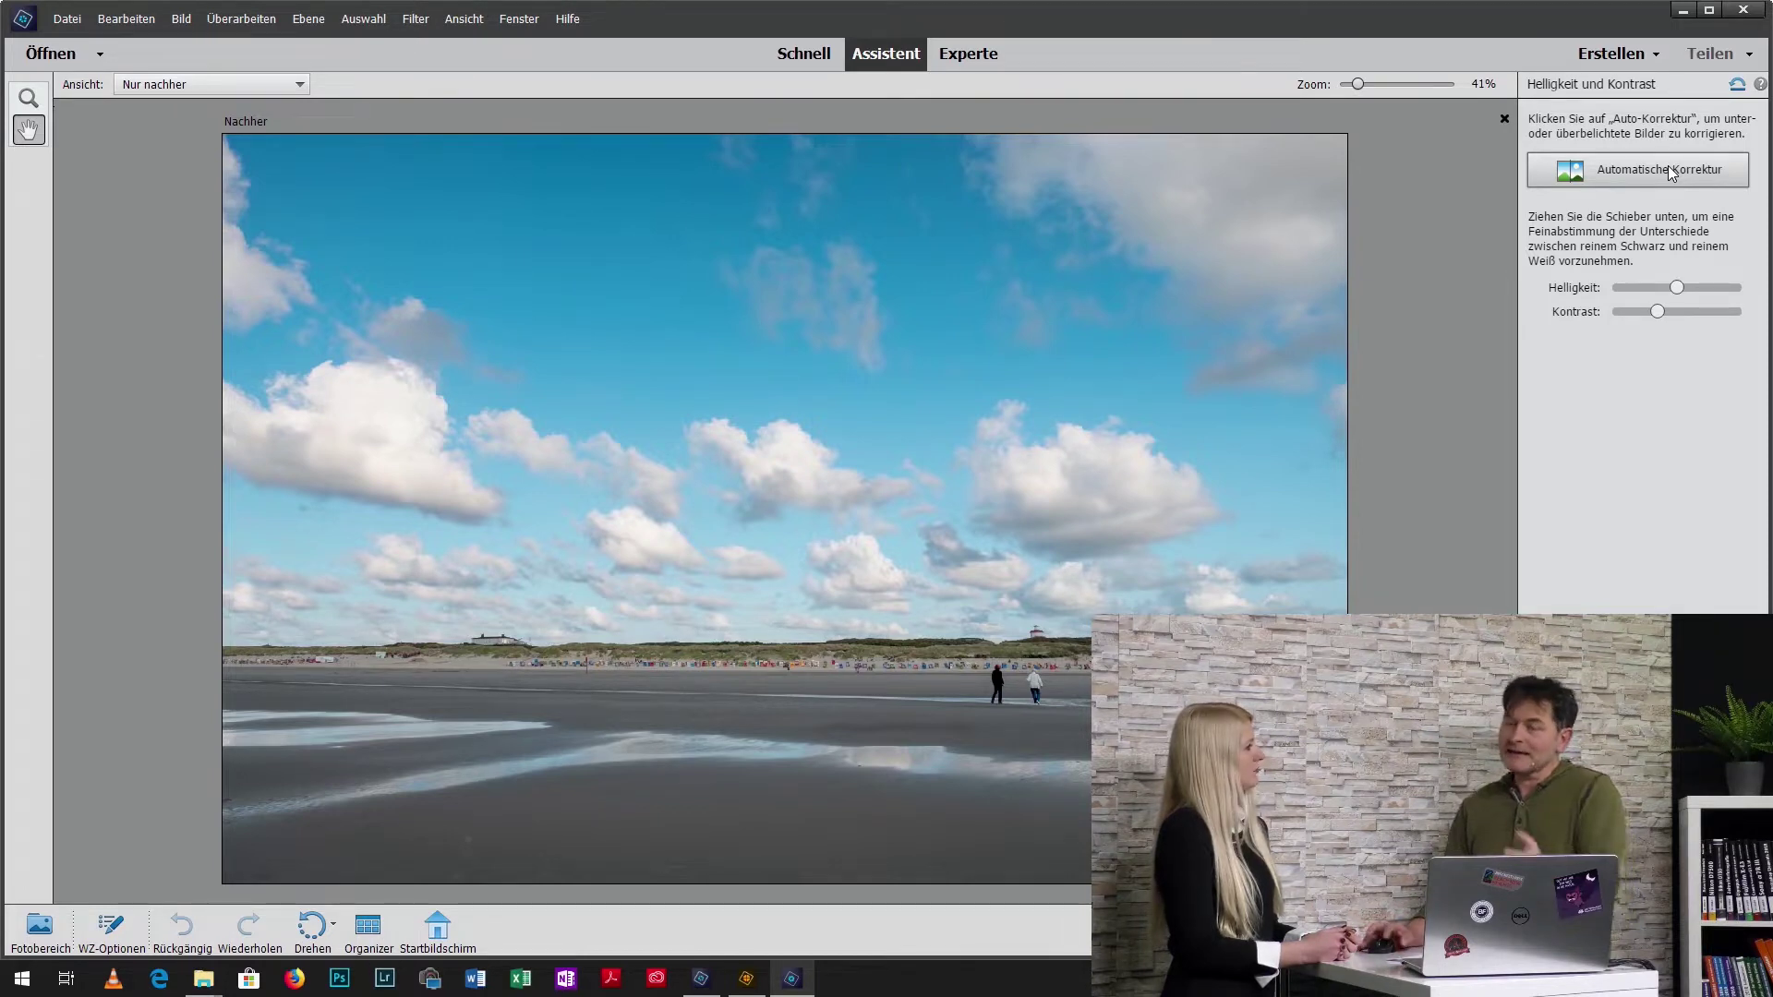
- Apply Automatische Korrektur in the Helligkeit und Kontrast guided edit
left_click(1667, 165)
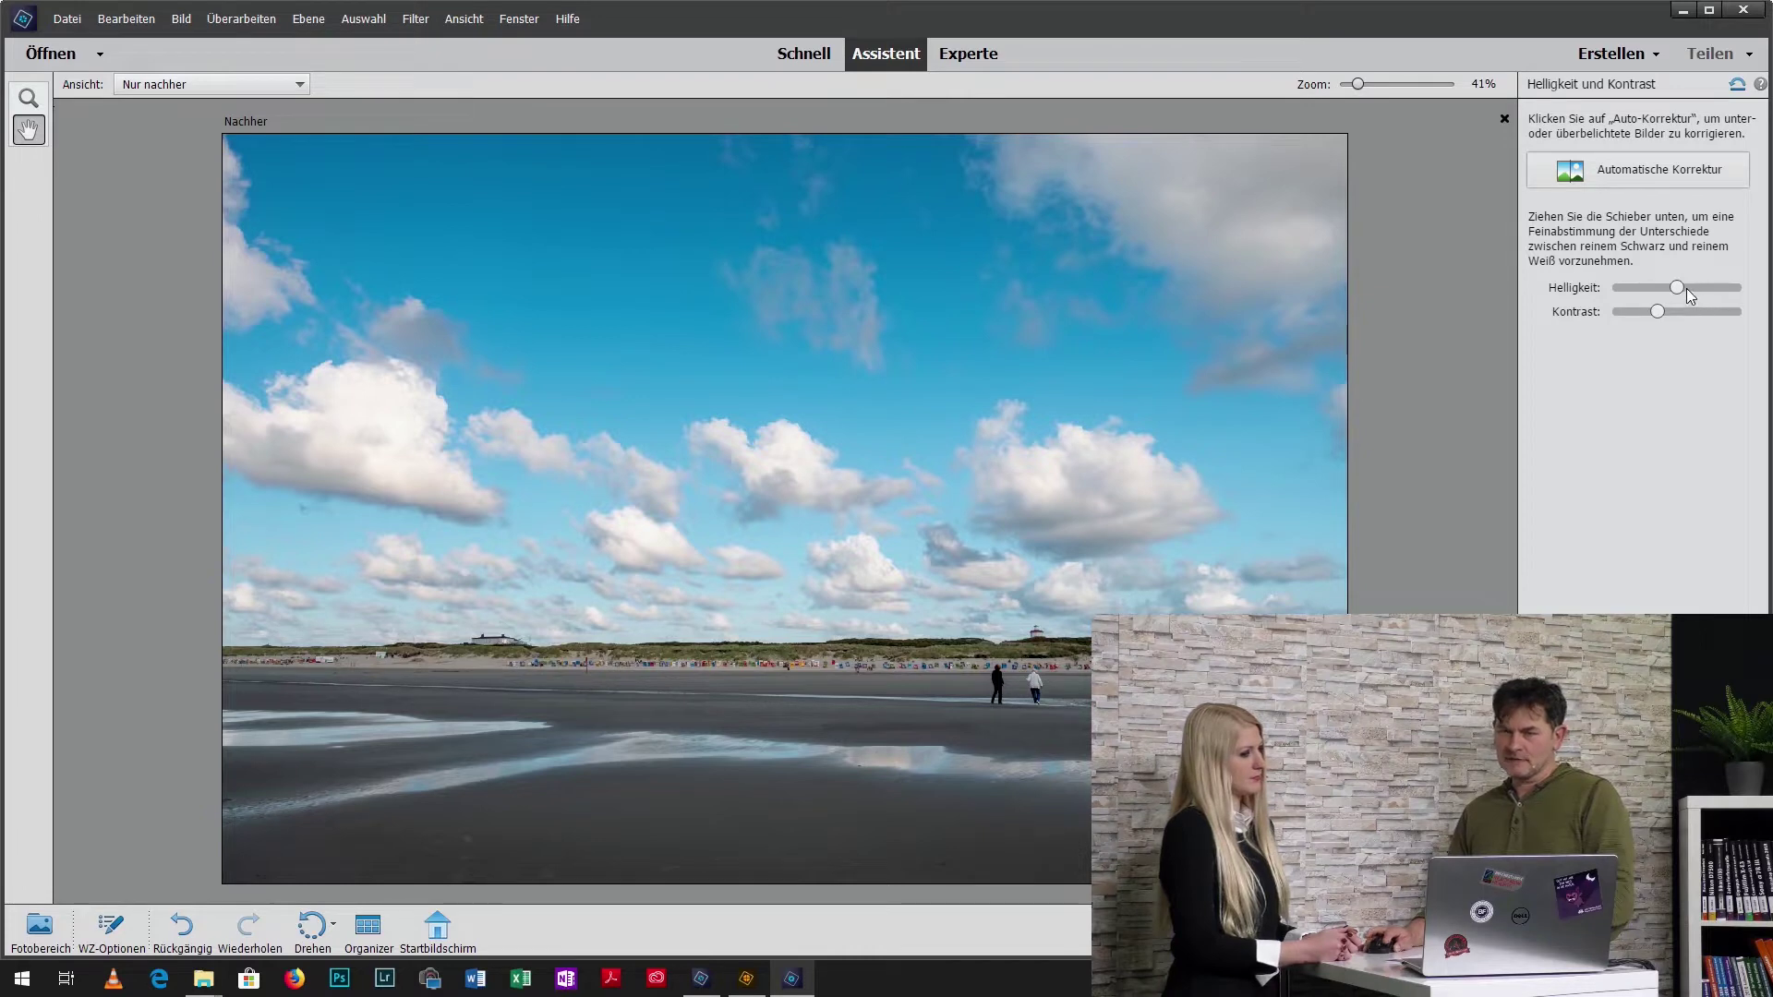
- Lower the Helligkeit slider and raise the Kontrast slider slightly
left_click_drag(1677, 287, 1647, 287)
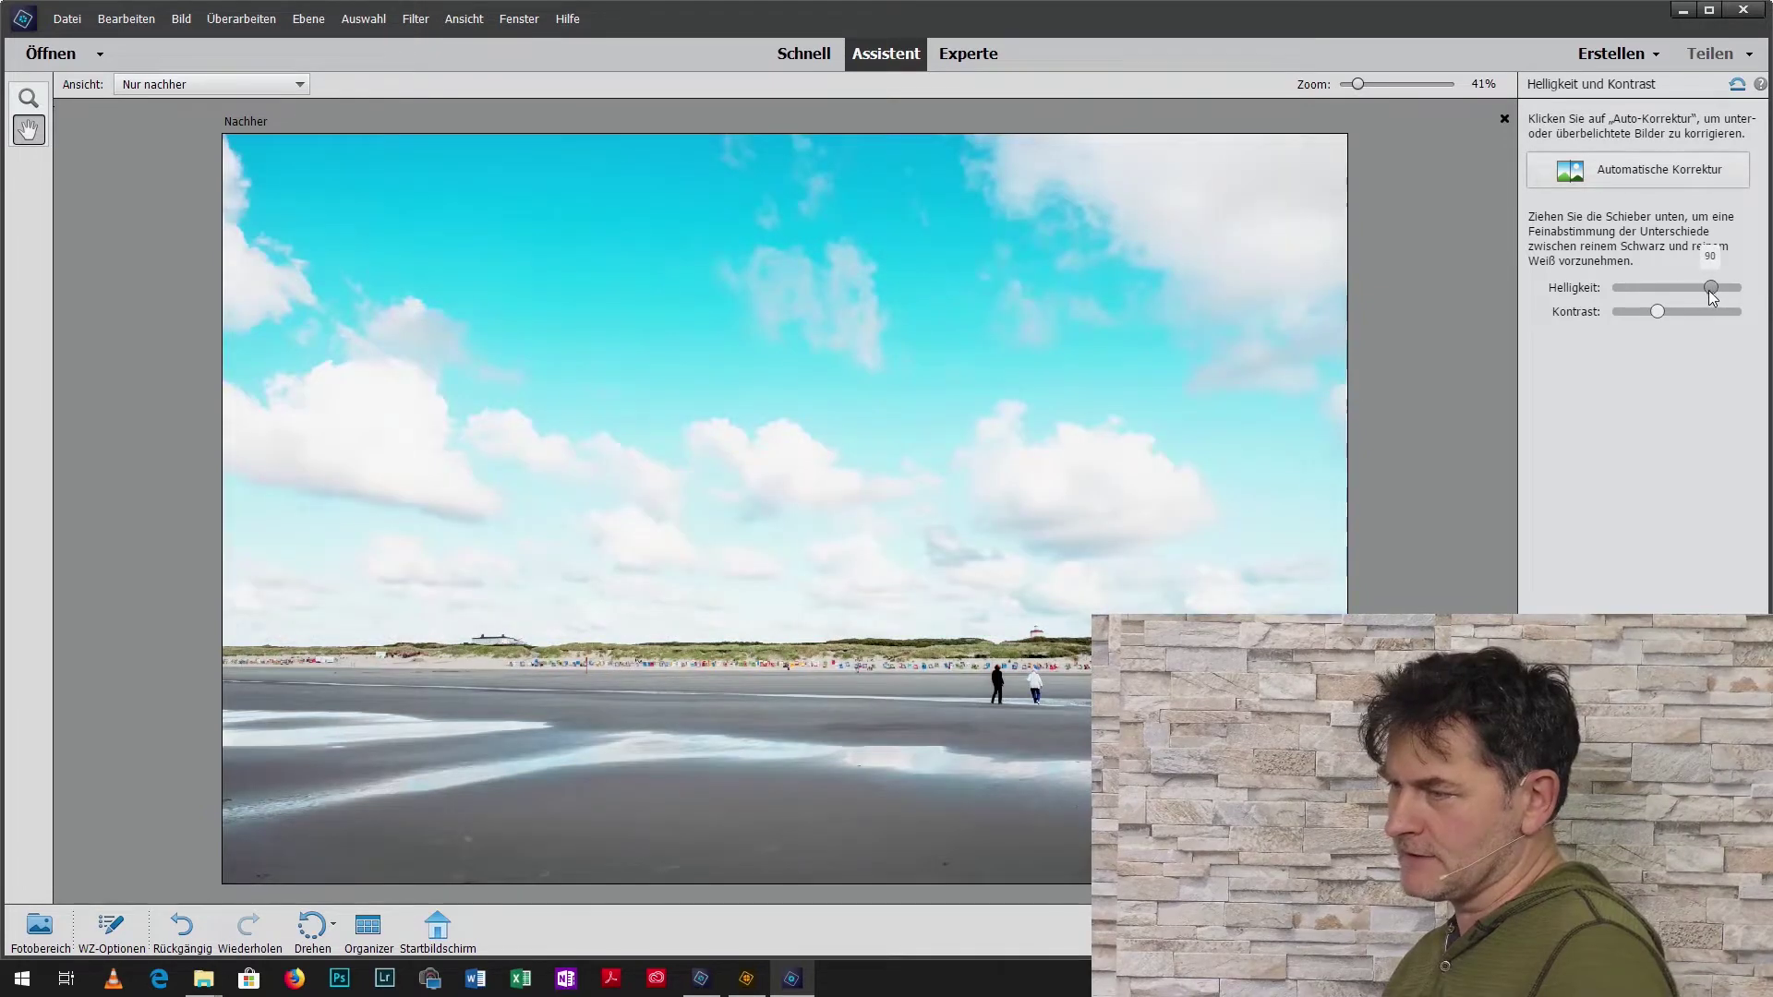
left_click_drag(1648, 296, 1650, 296)
left_click(1660, 312)
left_click_drag(1662, 313, 1676, 317)
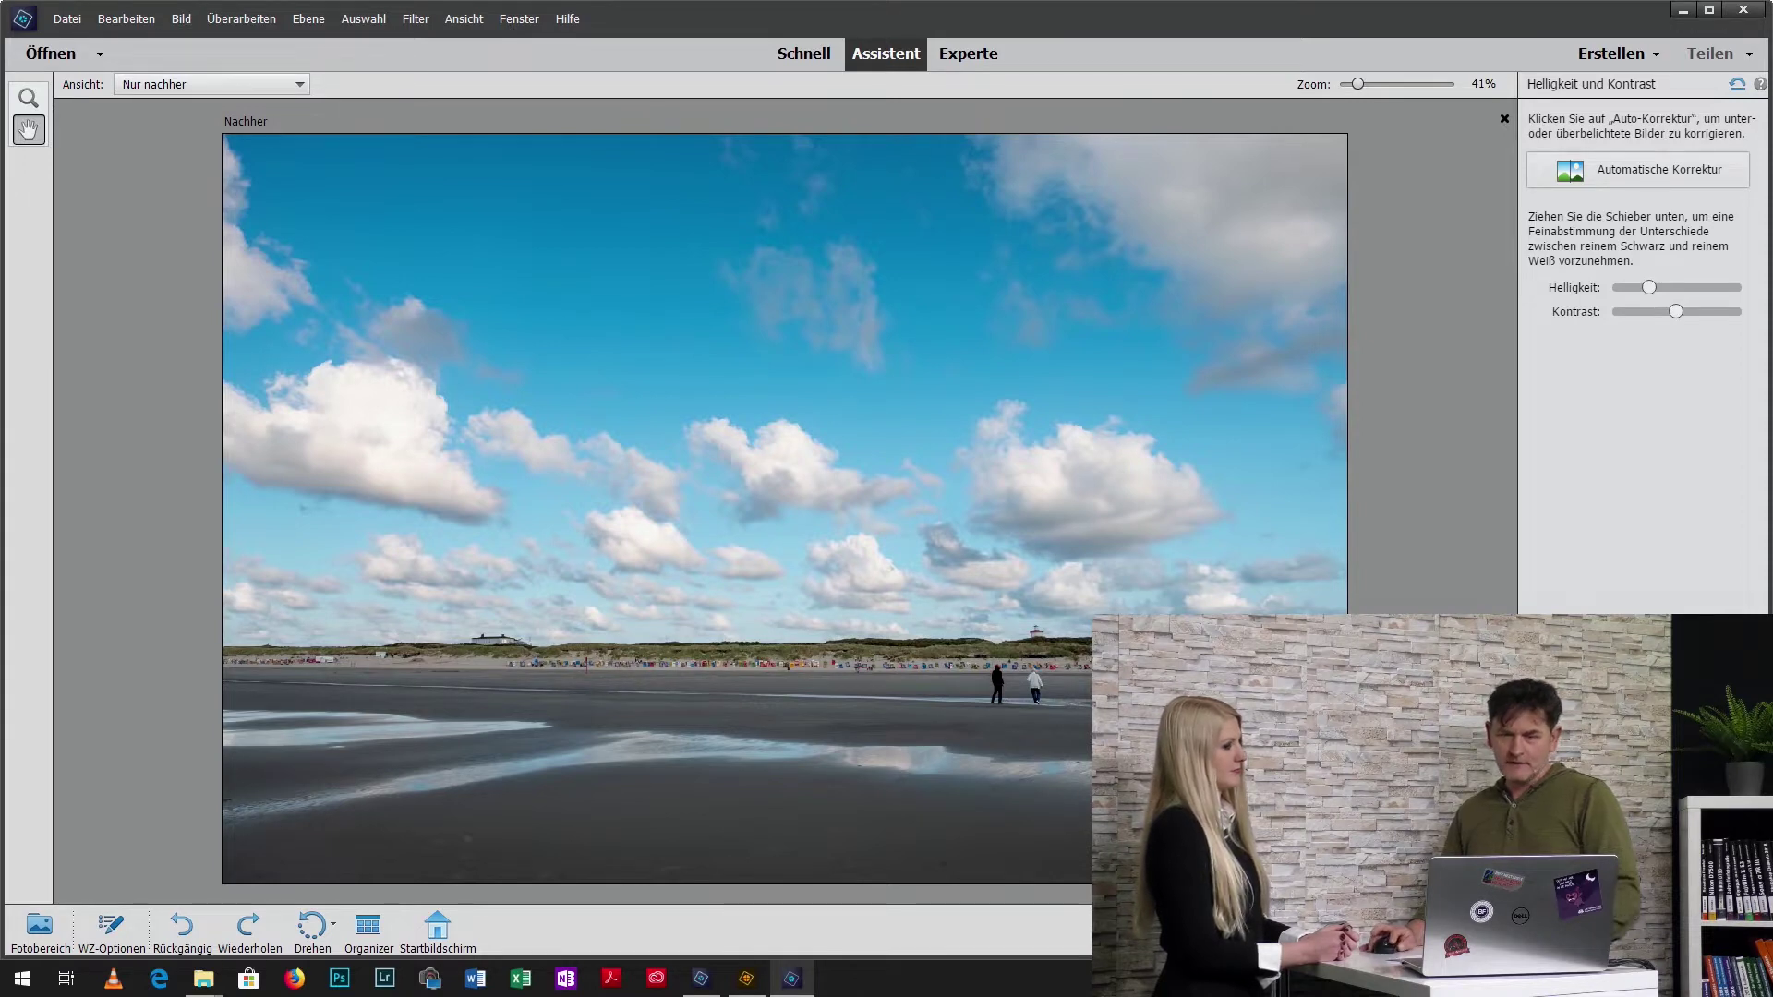
- Finish the guided edit, returning to the Assistent Grundlagen overview
left_click(1503, 118)
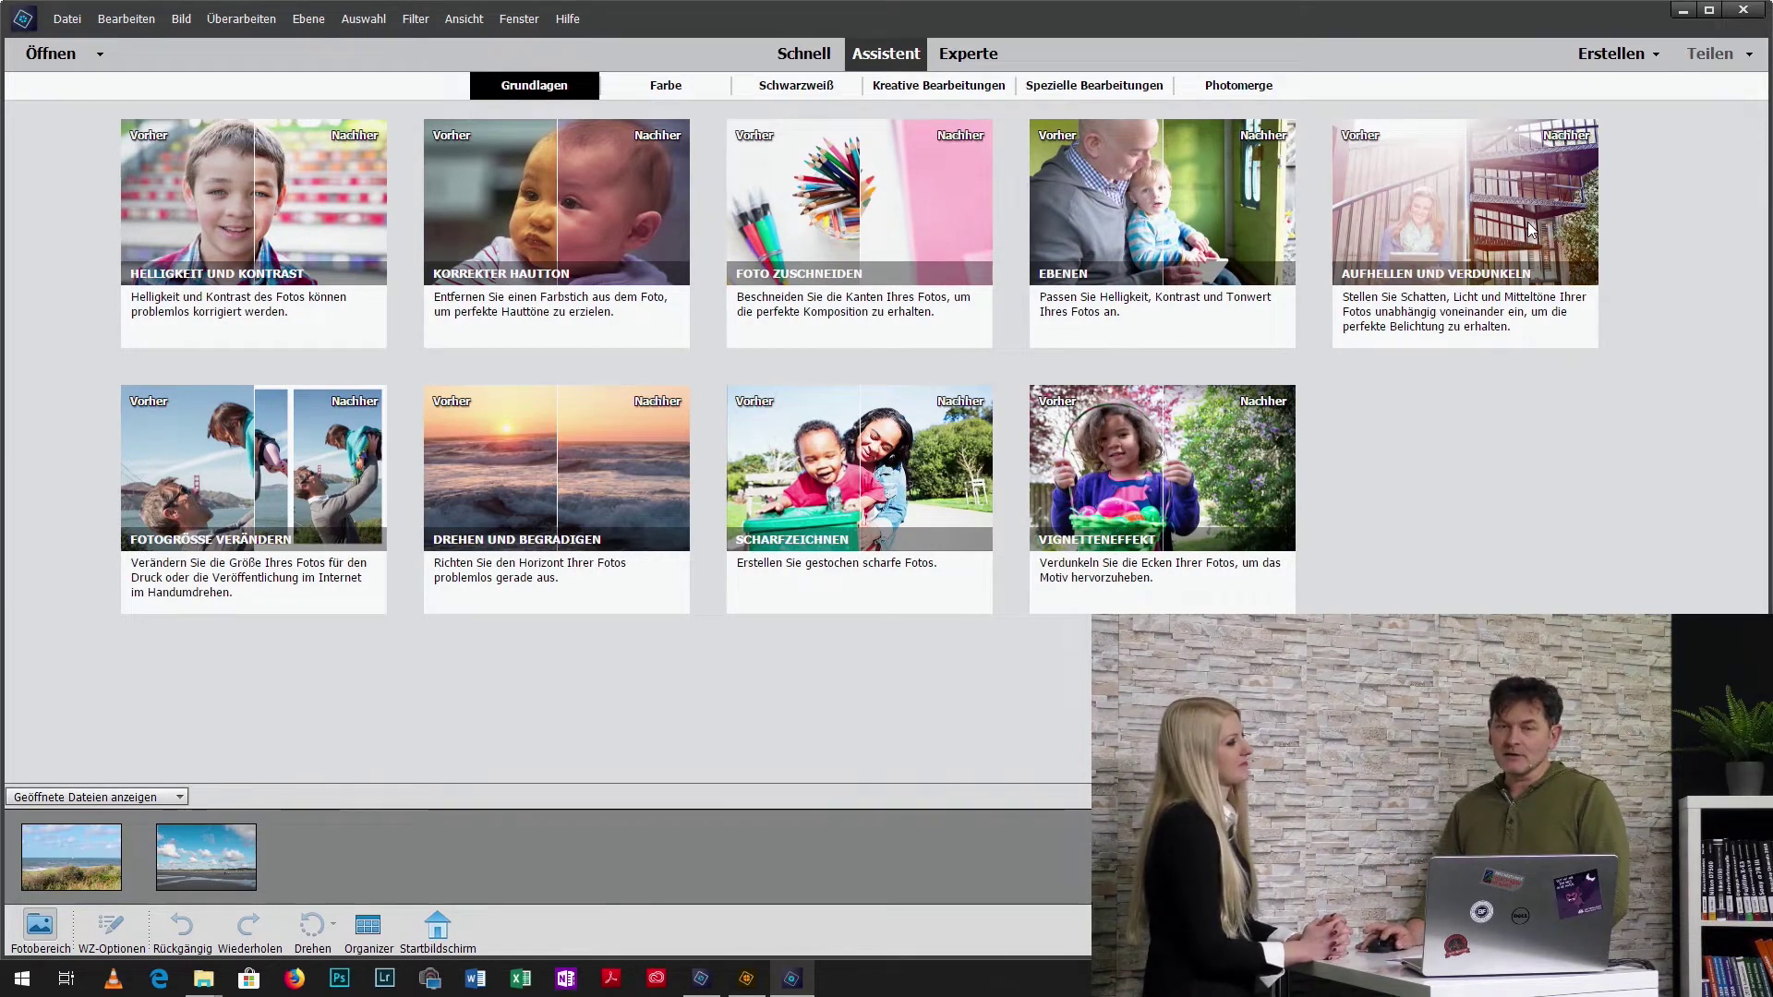
- Switch the beach photo to Experte mode, then to Schnell mode
left_click(967, 55)
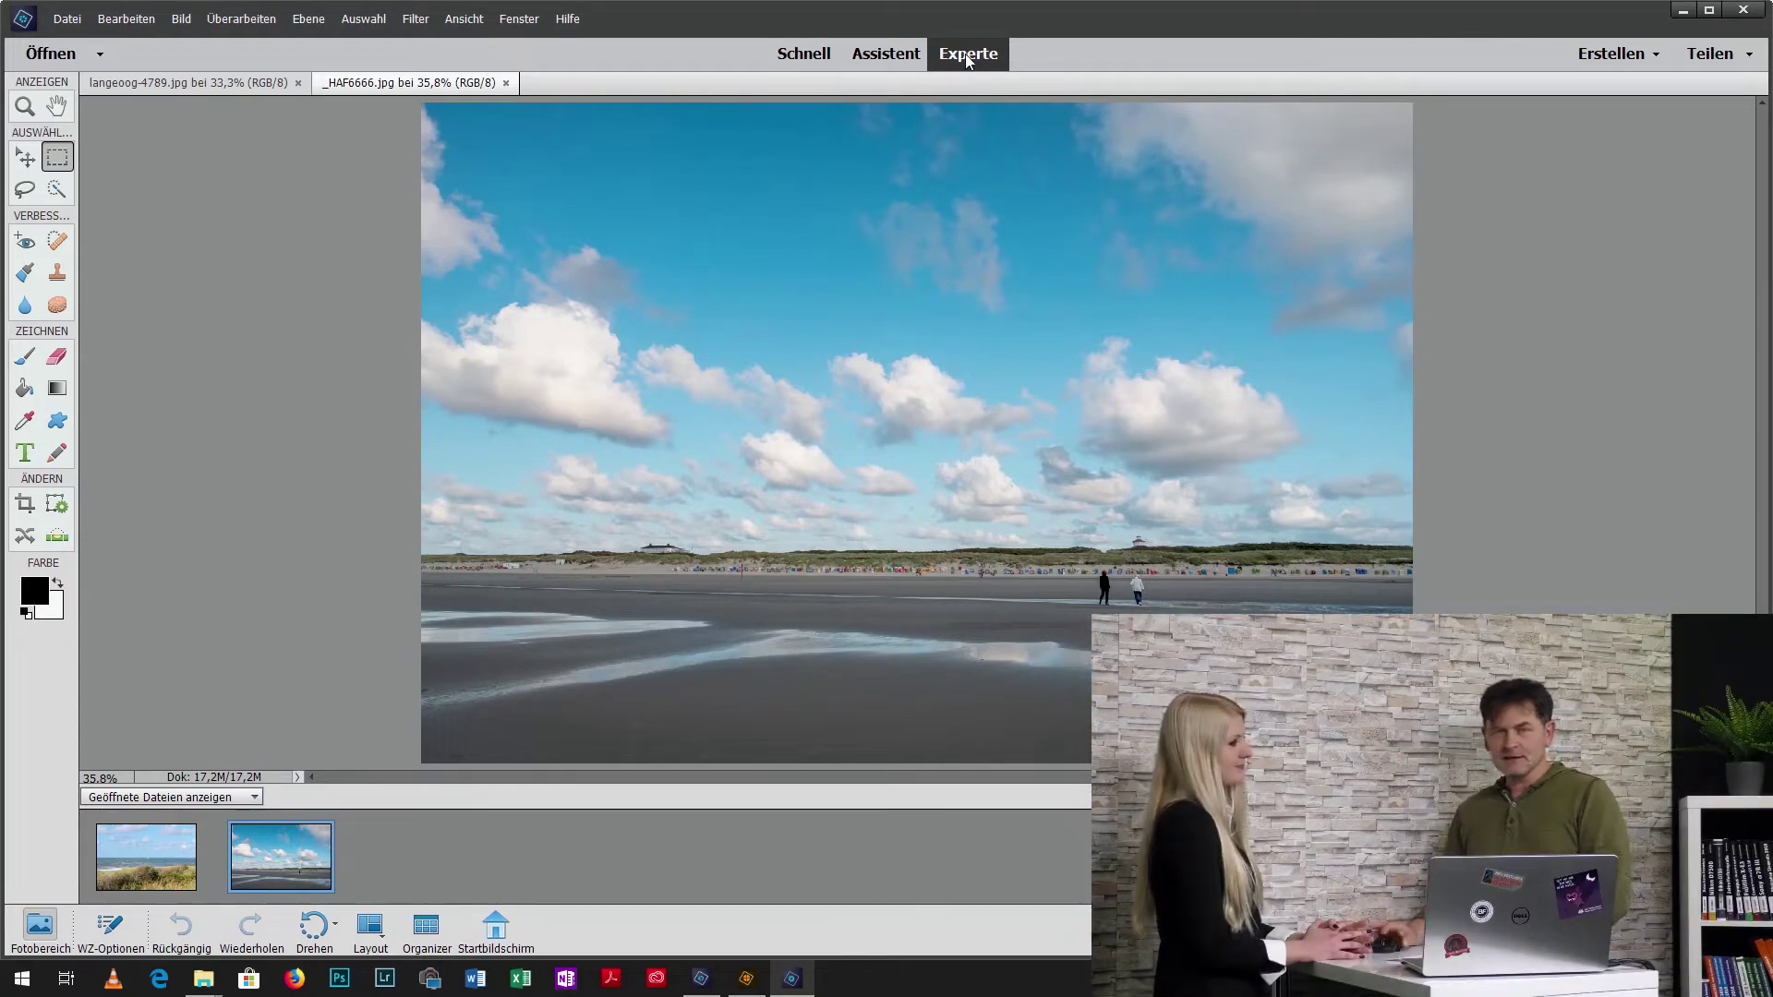
left_click(816, 57)
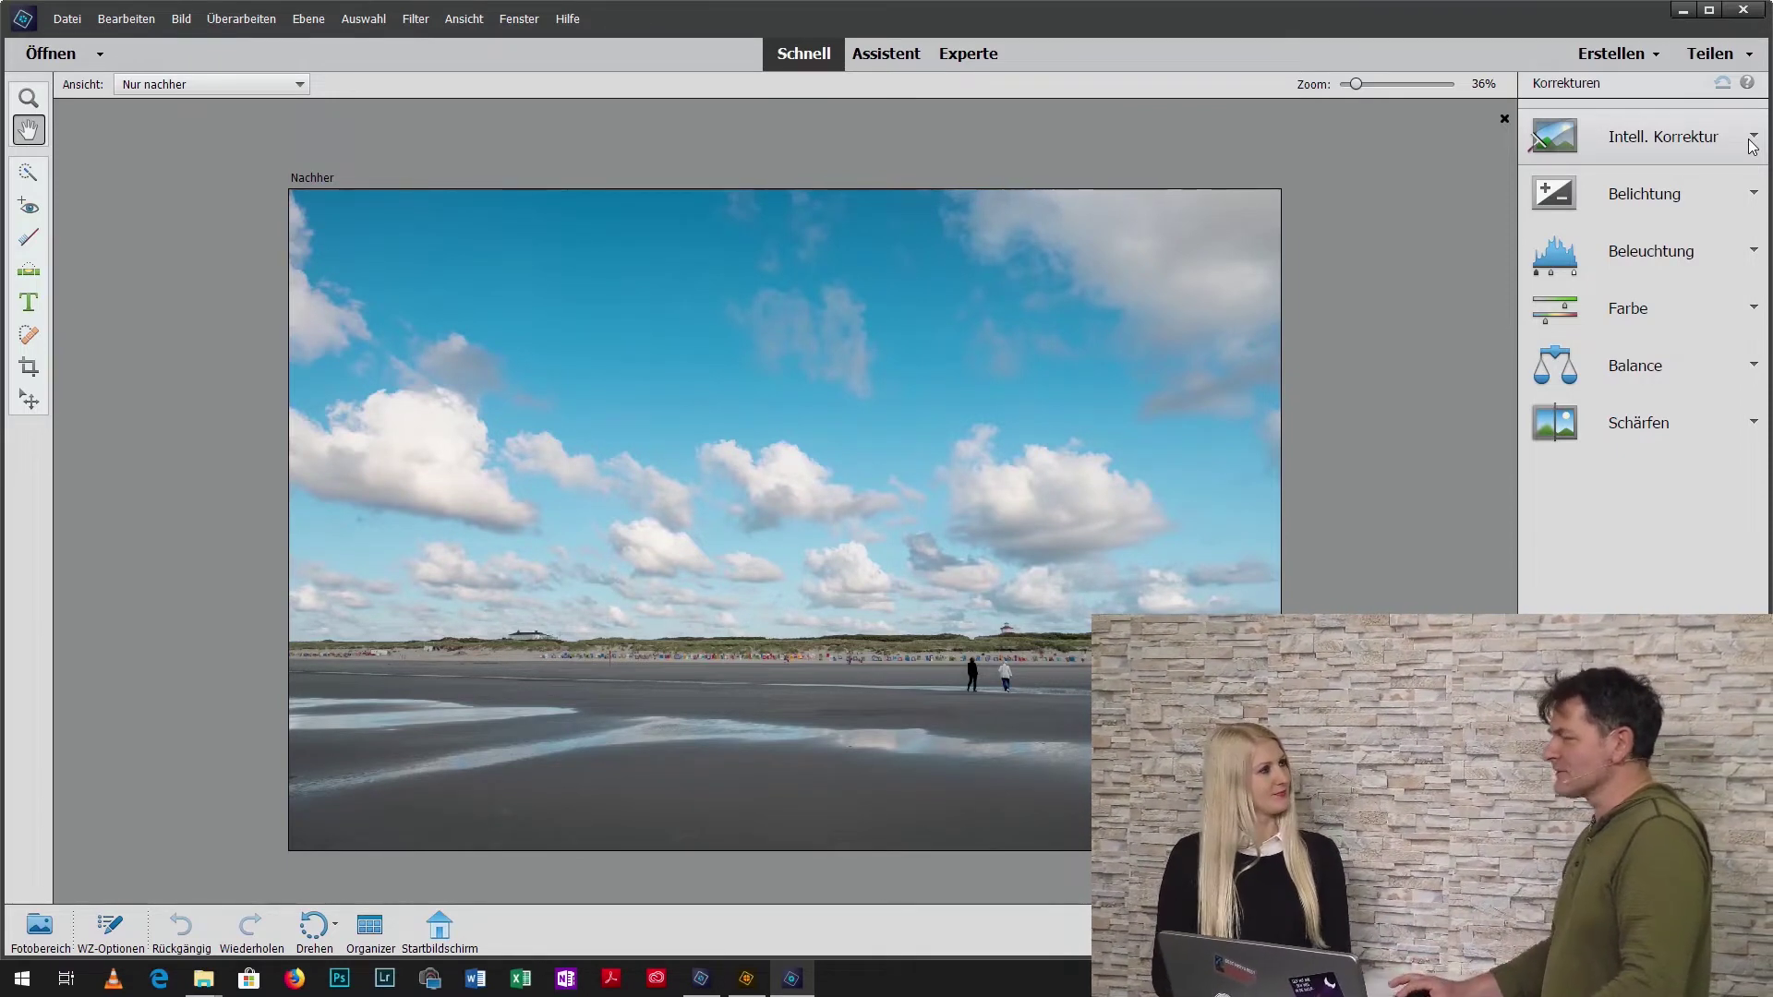
- Apply the strength-87 Intell. Korrektur preset from its bottom-middle thumbnail
left_click(1751, 141)
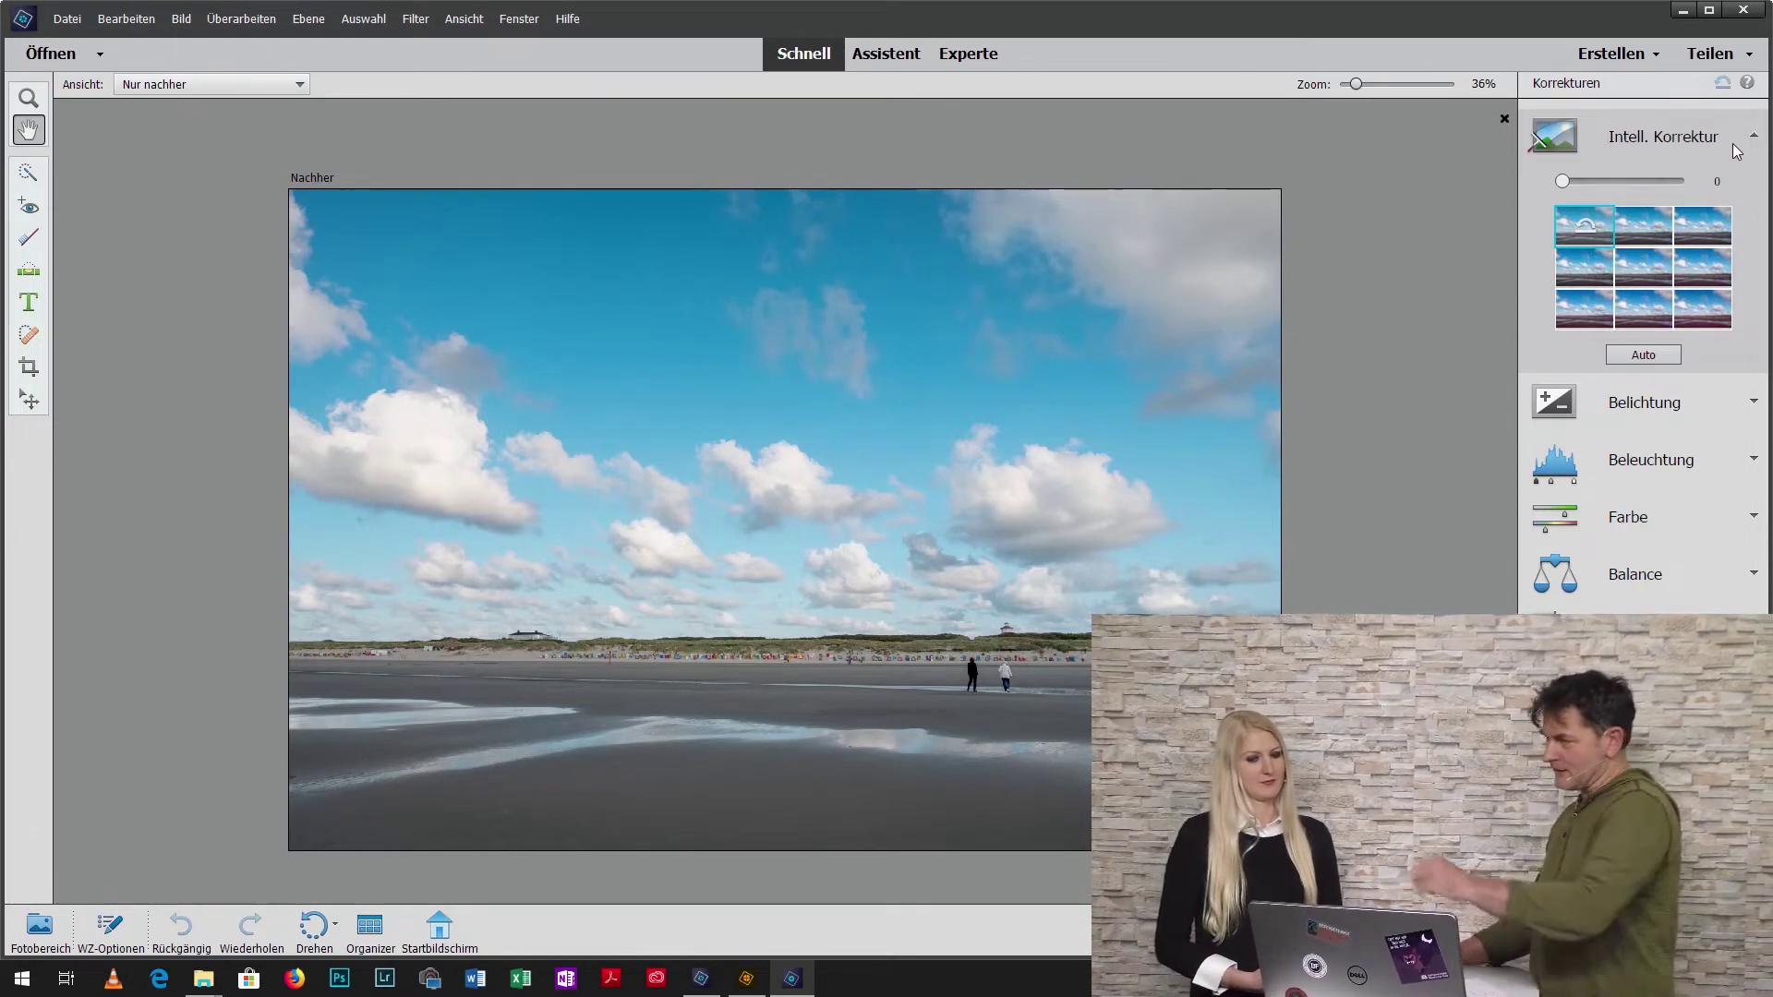
left_click(1754, 140)
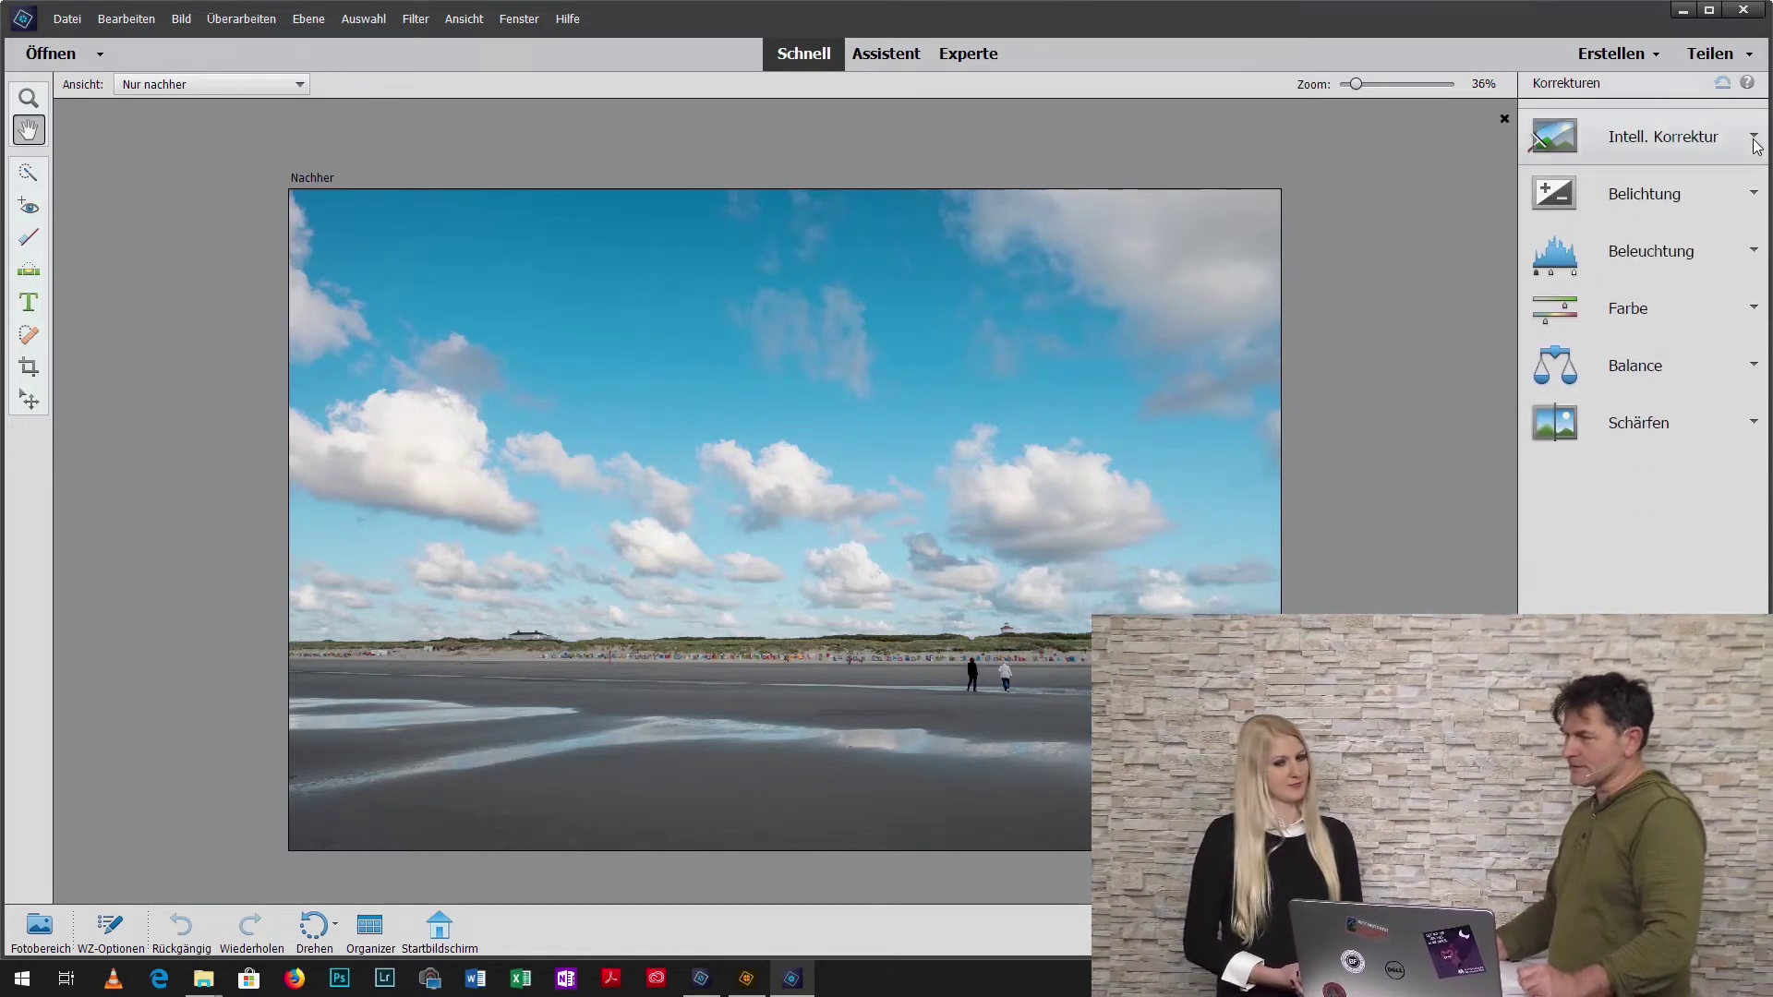
left_click(1753, 136)
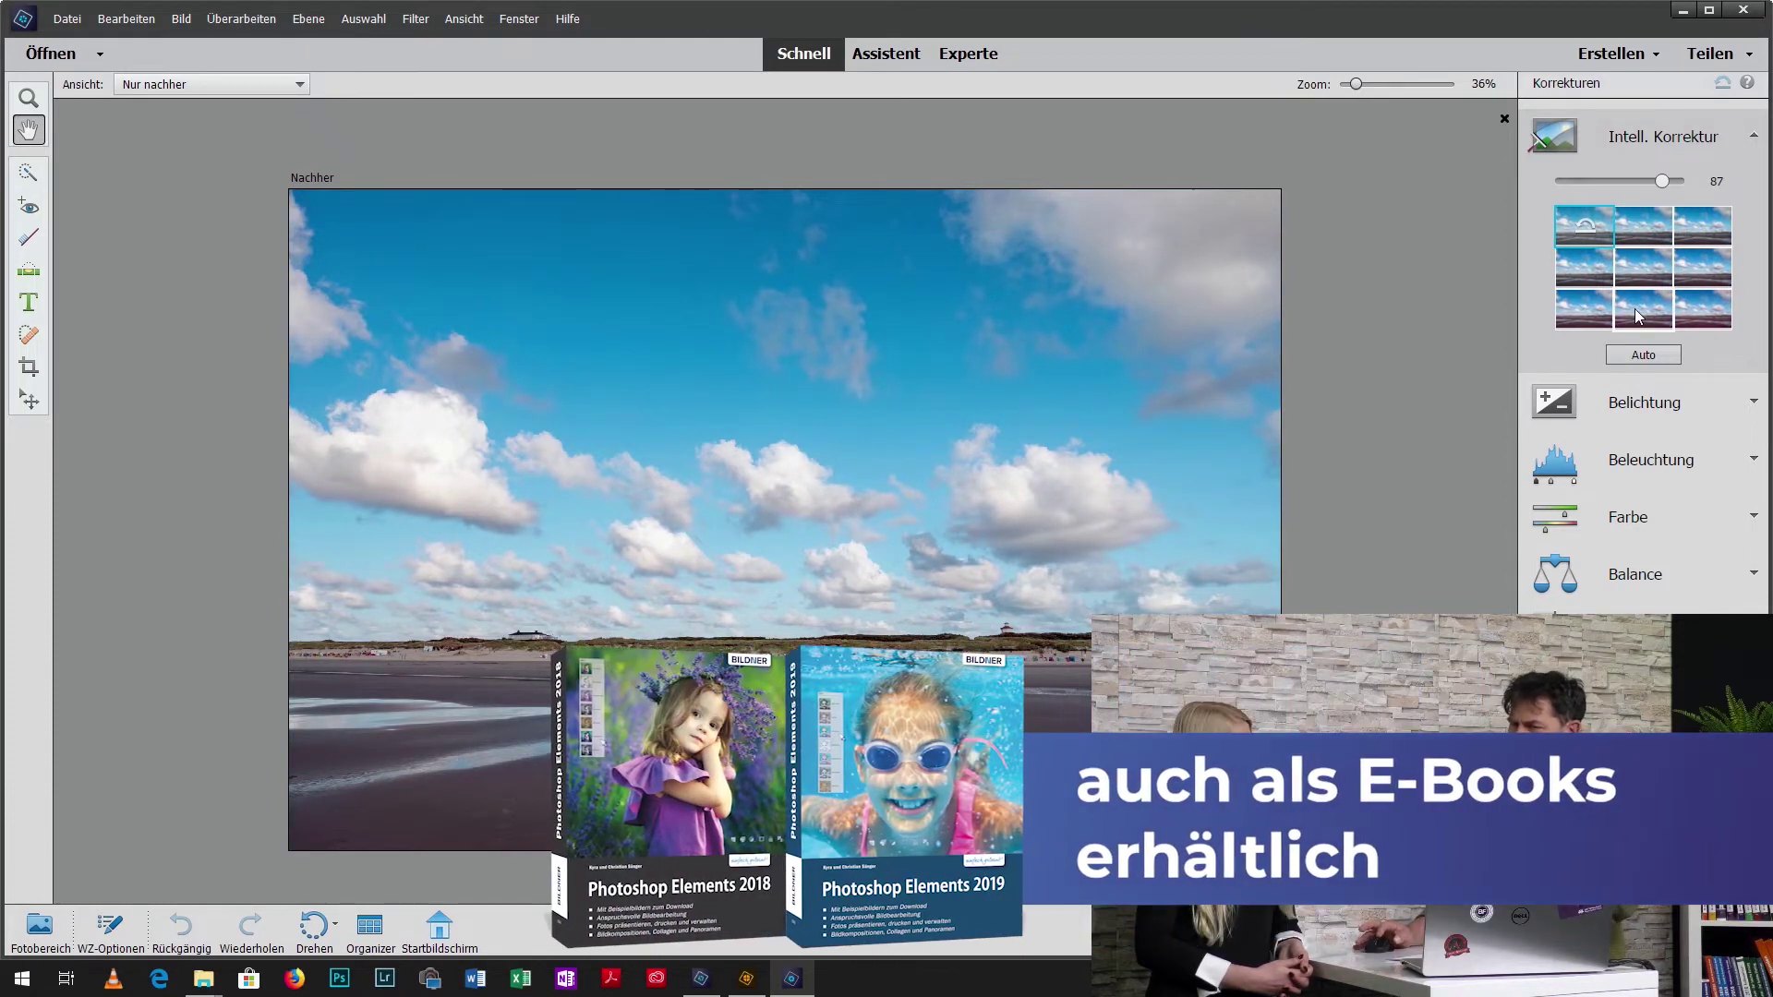
left_click(1634, 308)
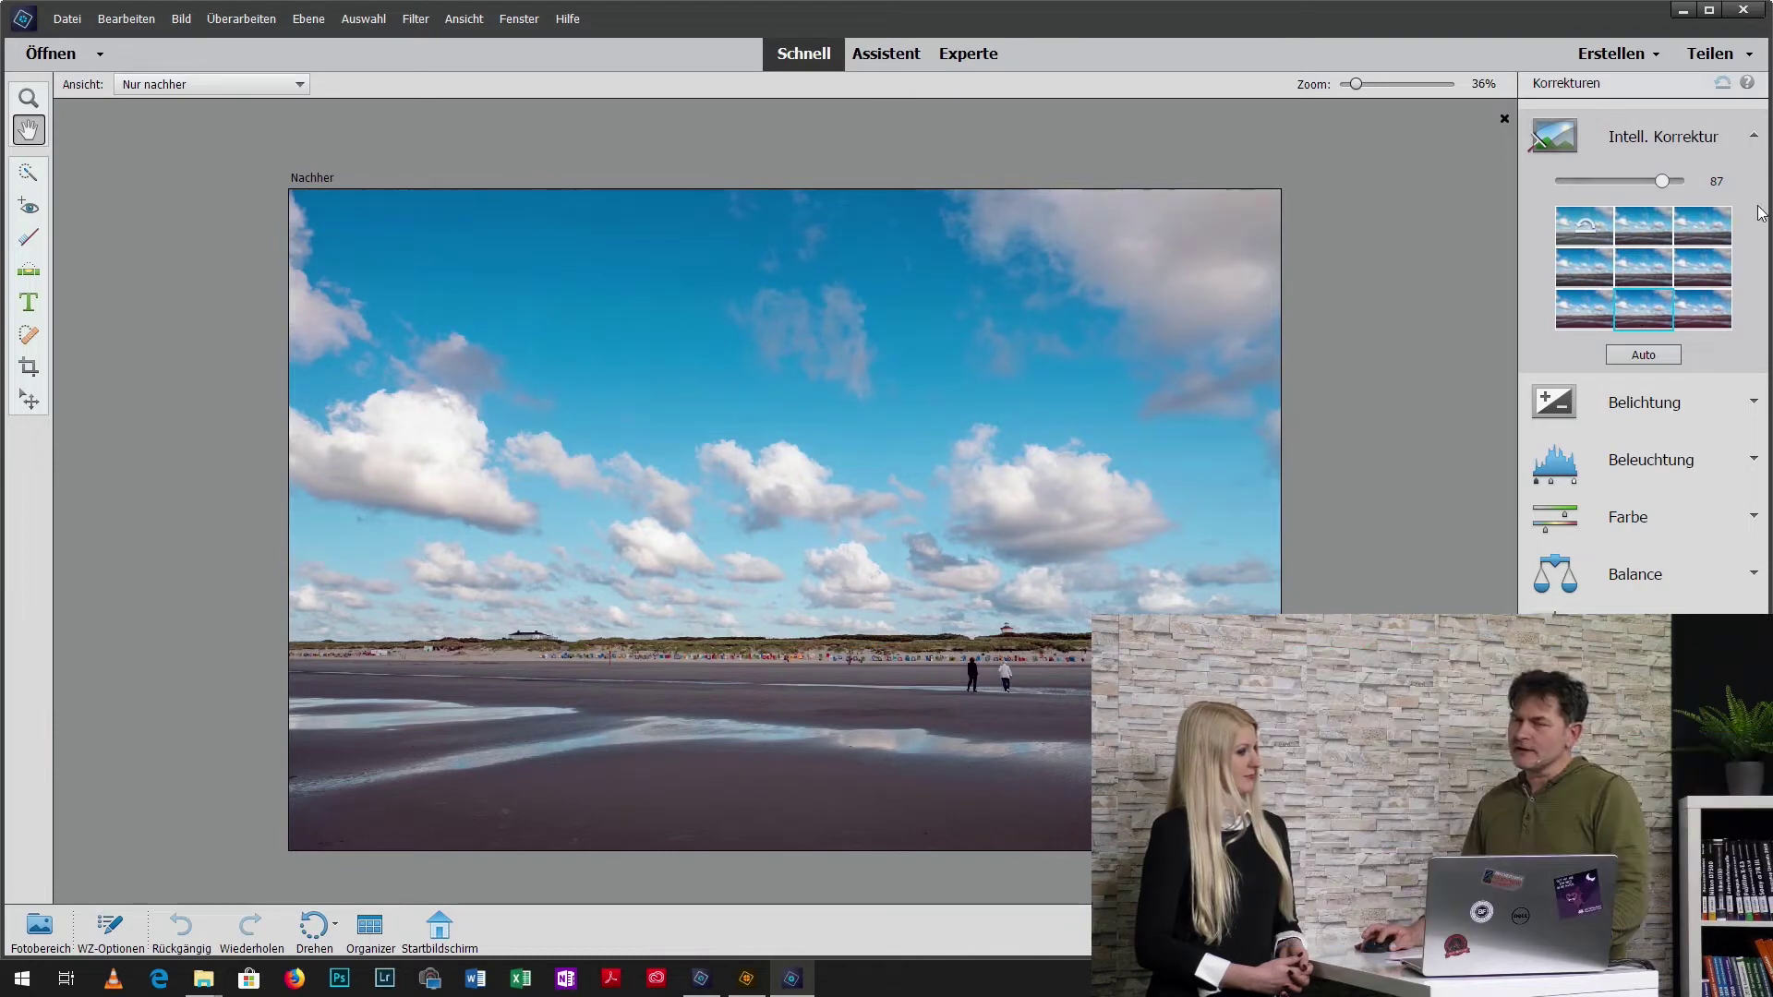
left_click(1754, 138)
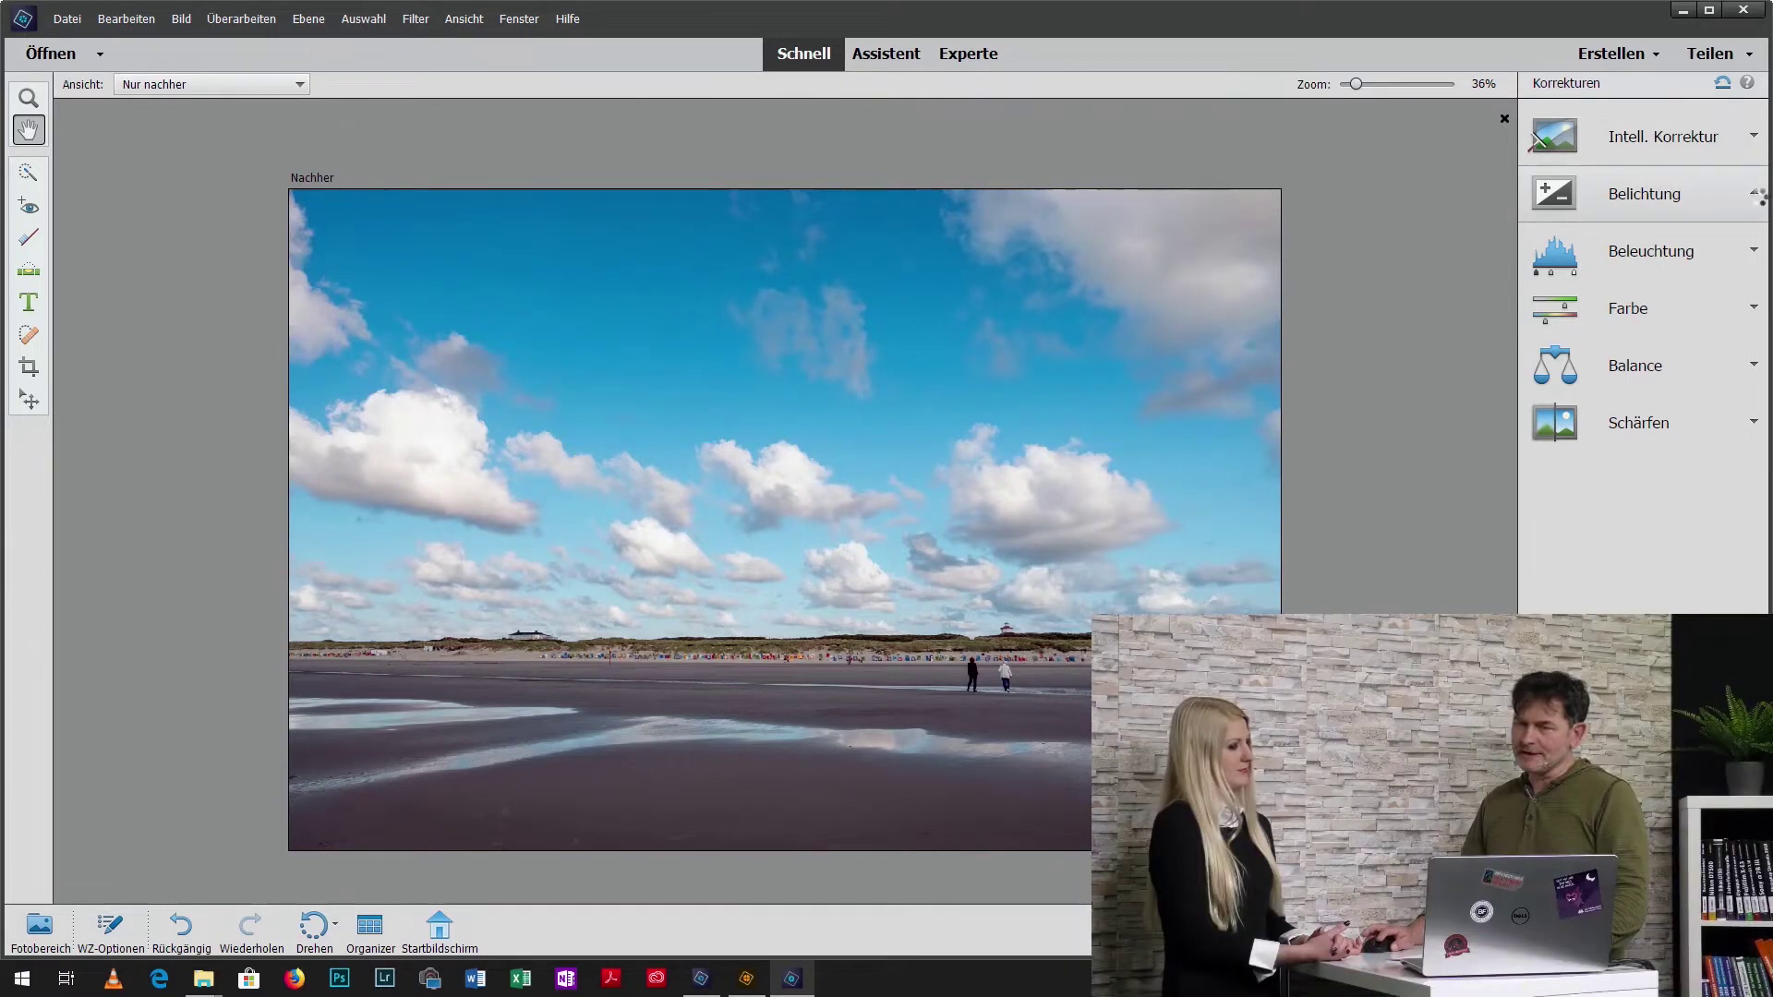
- Set Belichtung to the -1 preset to darken the beach photo
left_click(1757, 196)
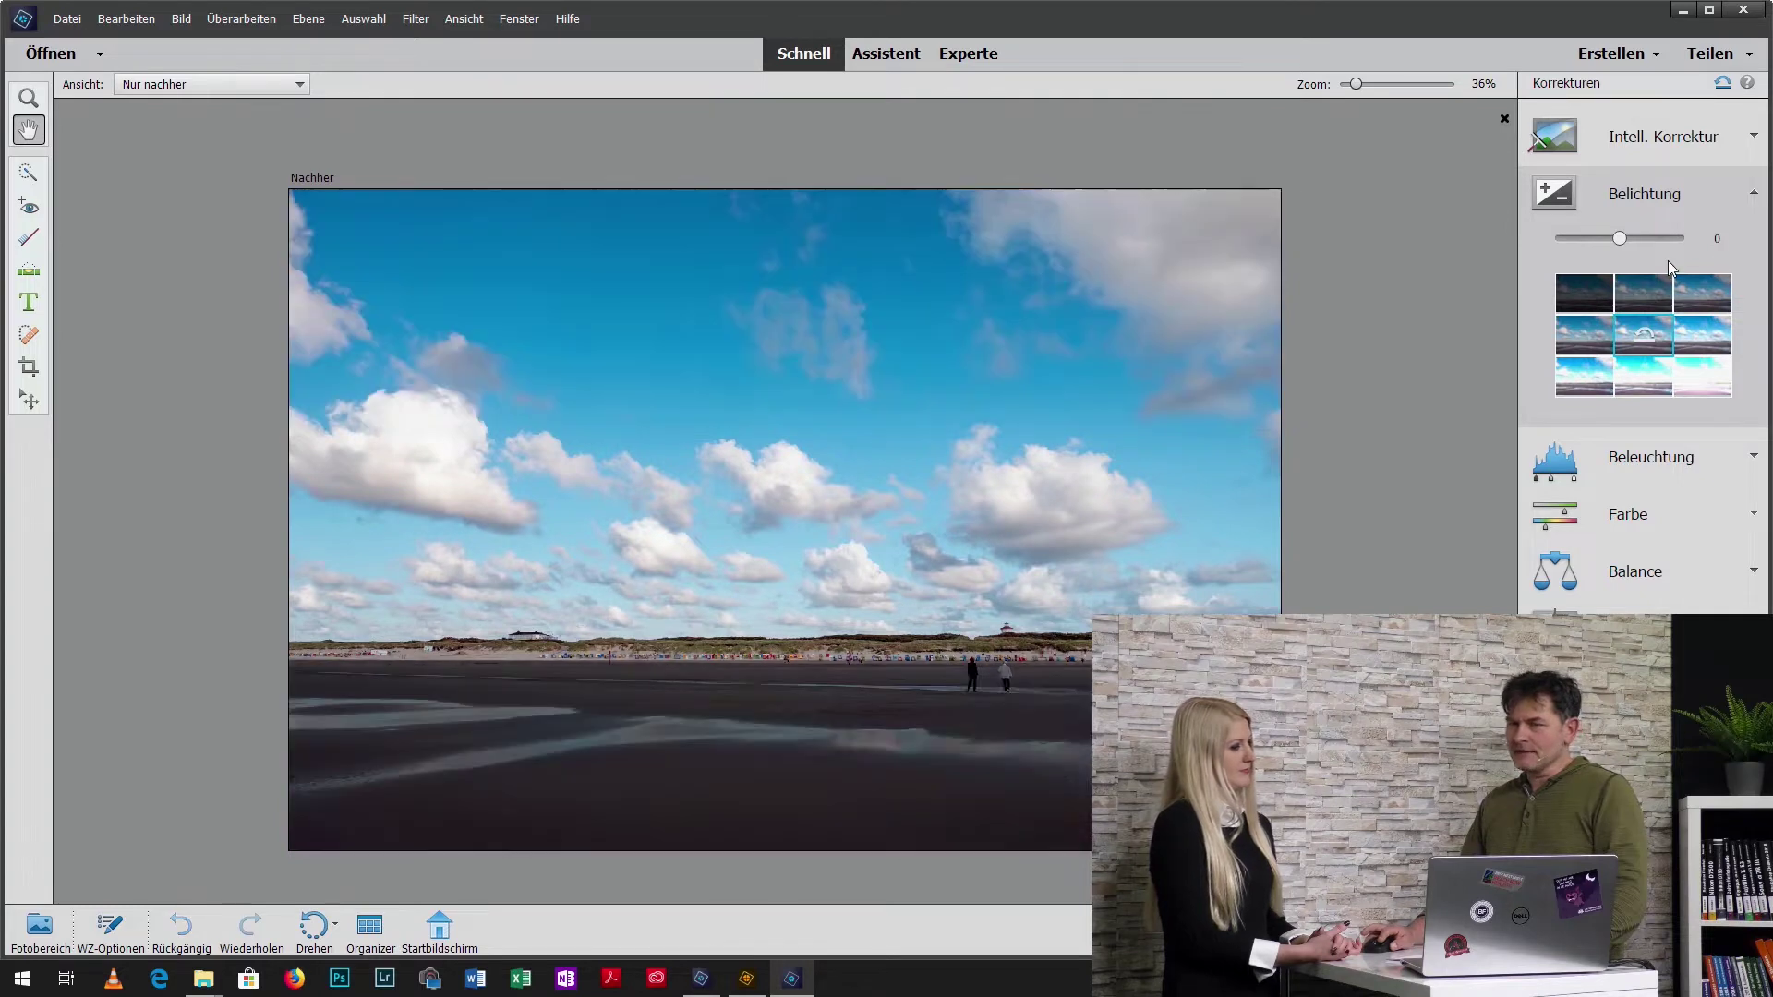
mouse_move(1620, 239)
left_mouse_down()
mouse_move(1586, 249)
mouse_move(1671, 251)
left_mouse_up()
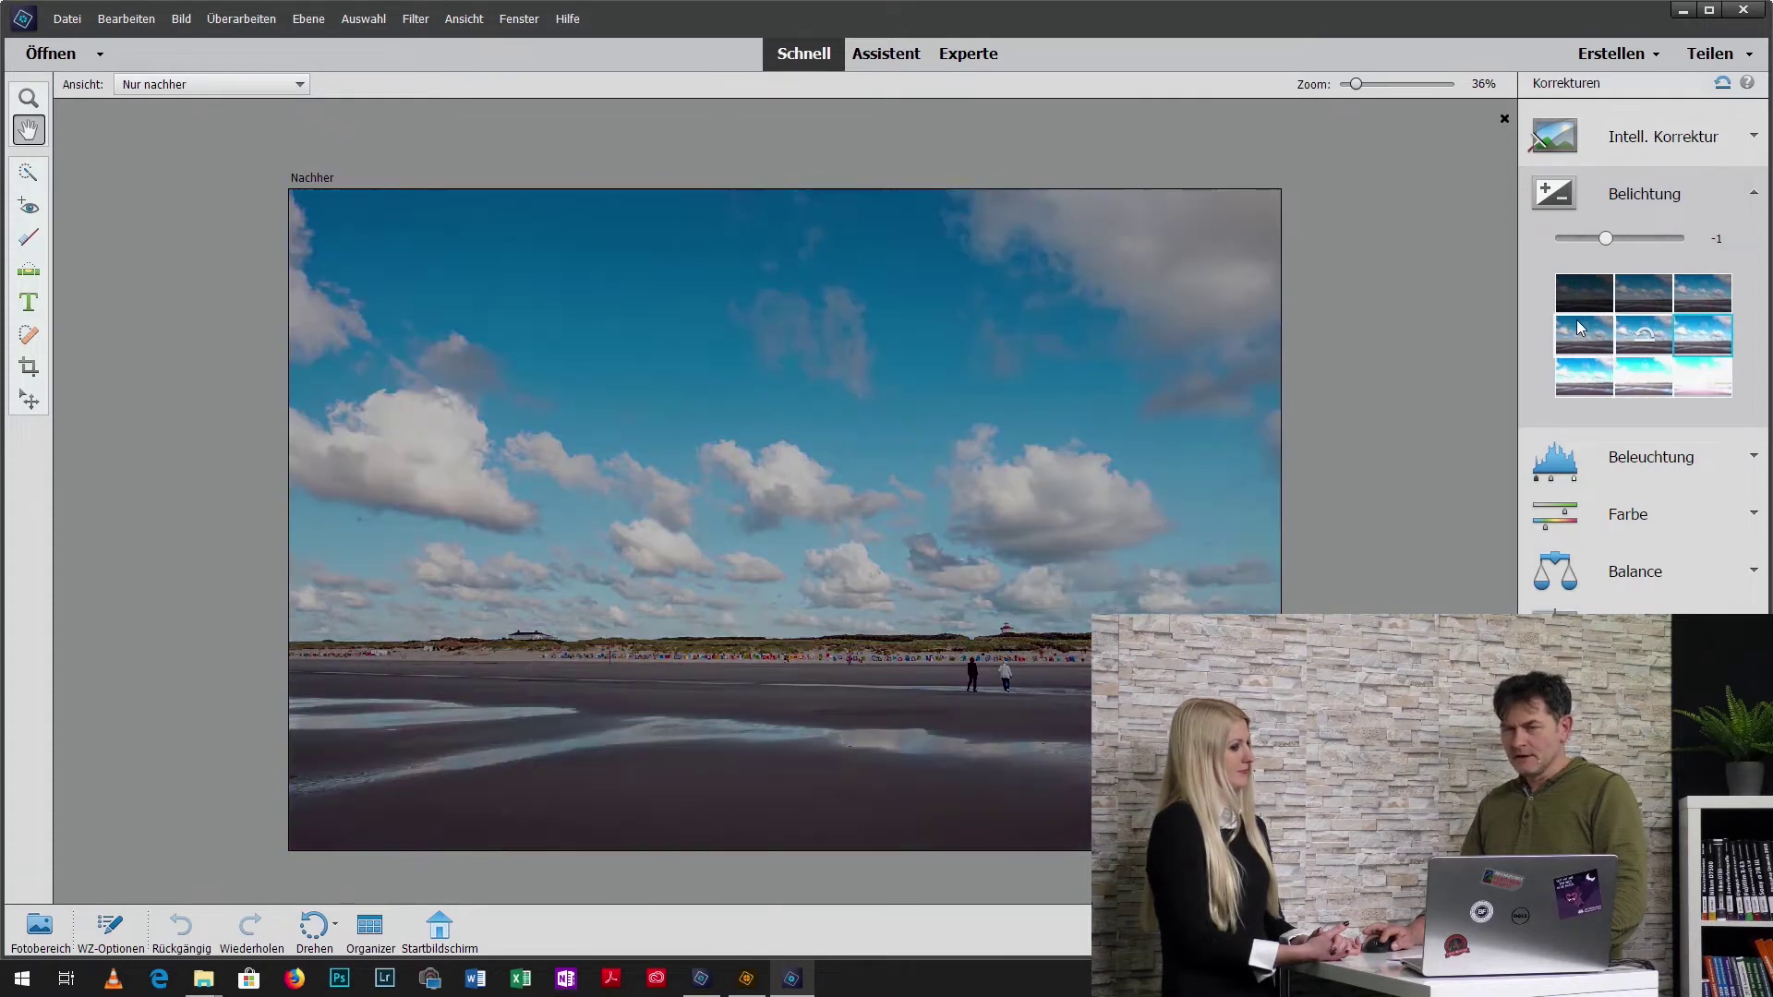
left_click(1576, 319)
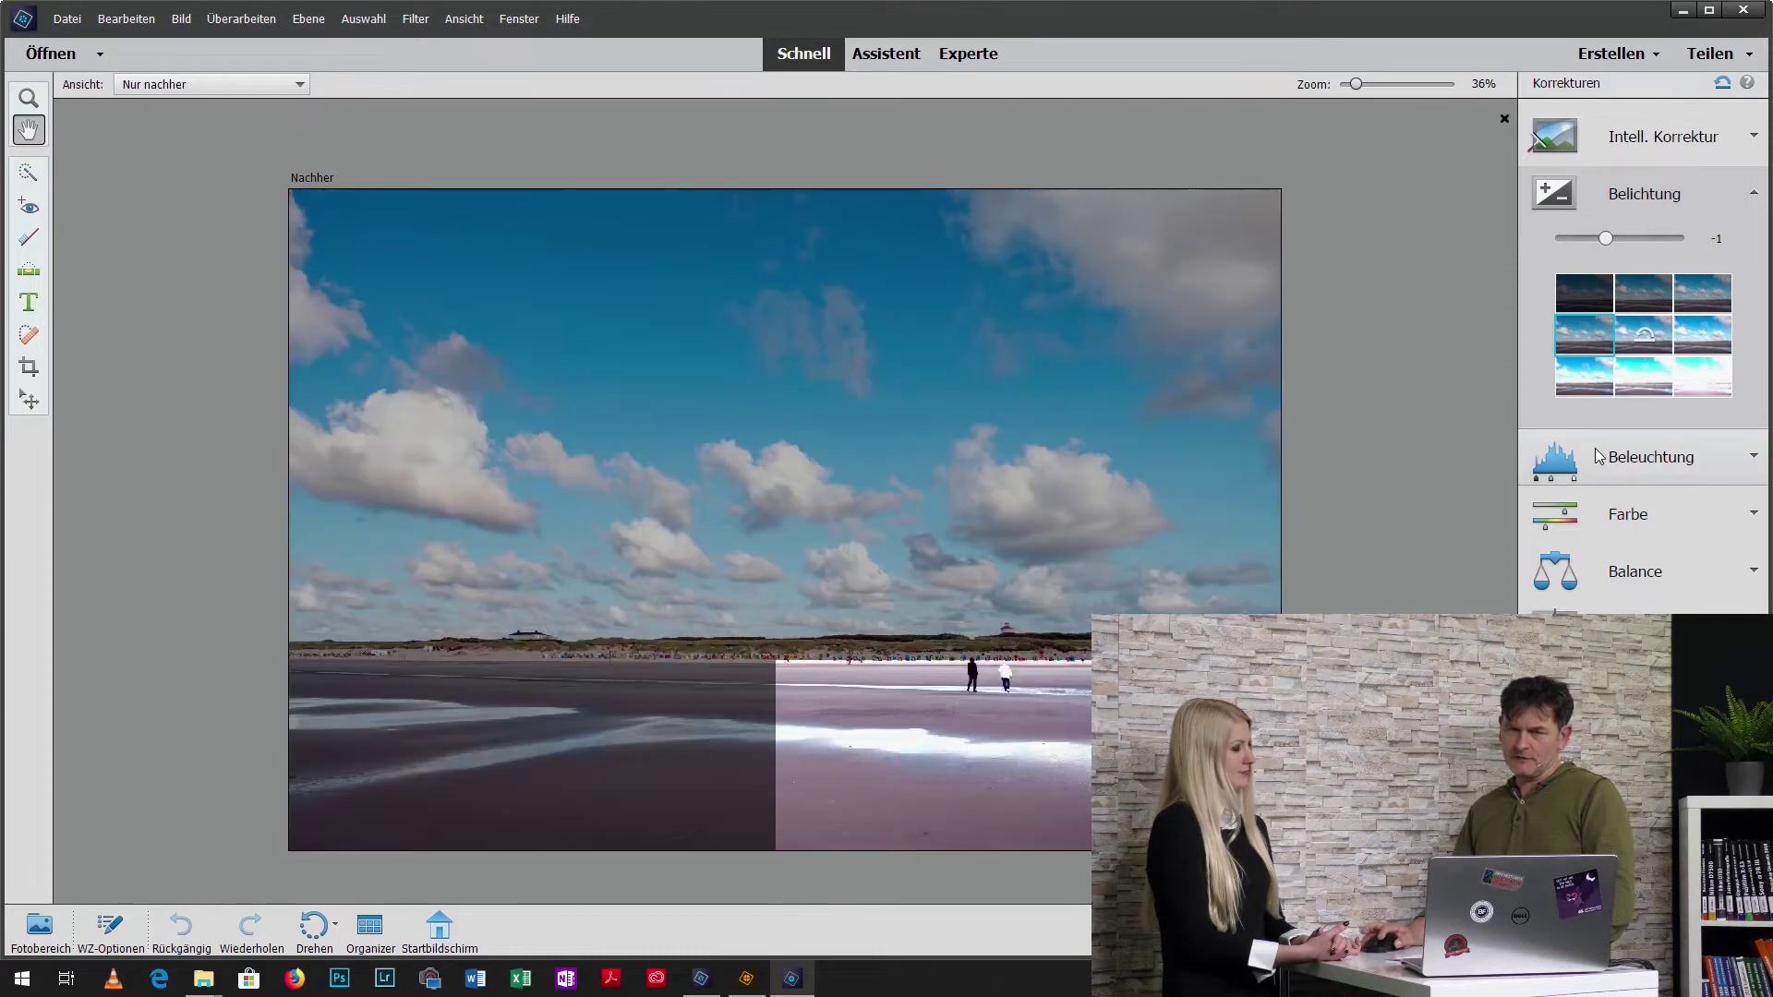
left_click(1757, 462)
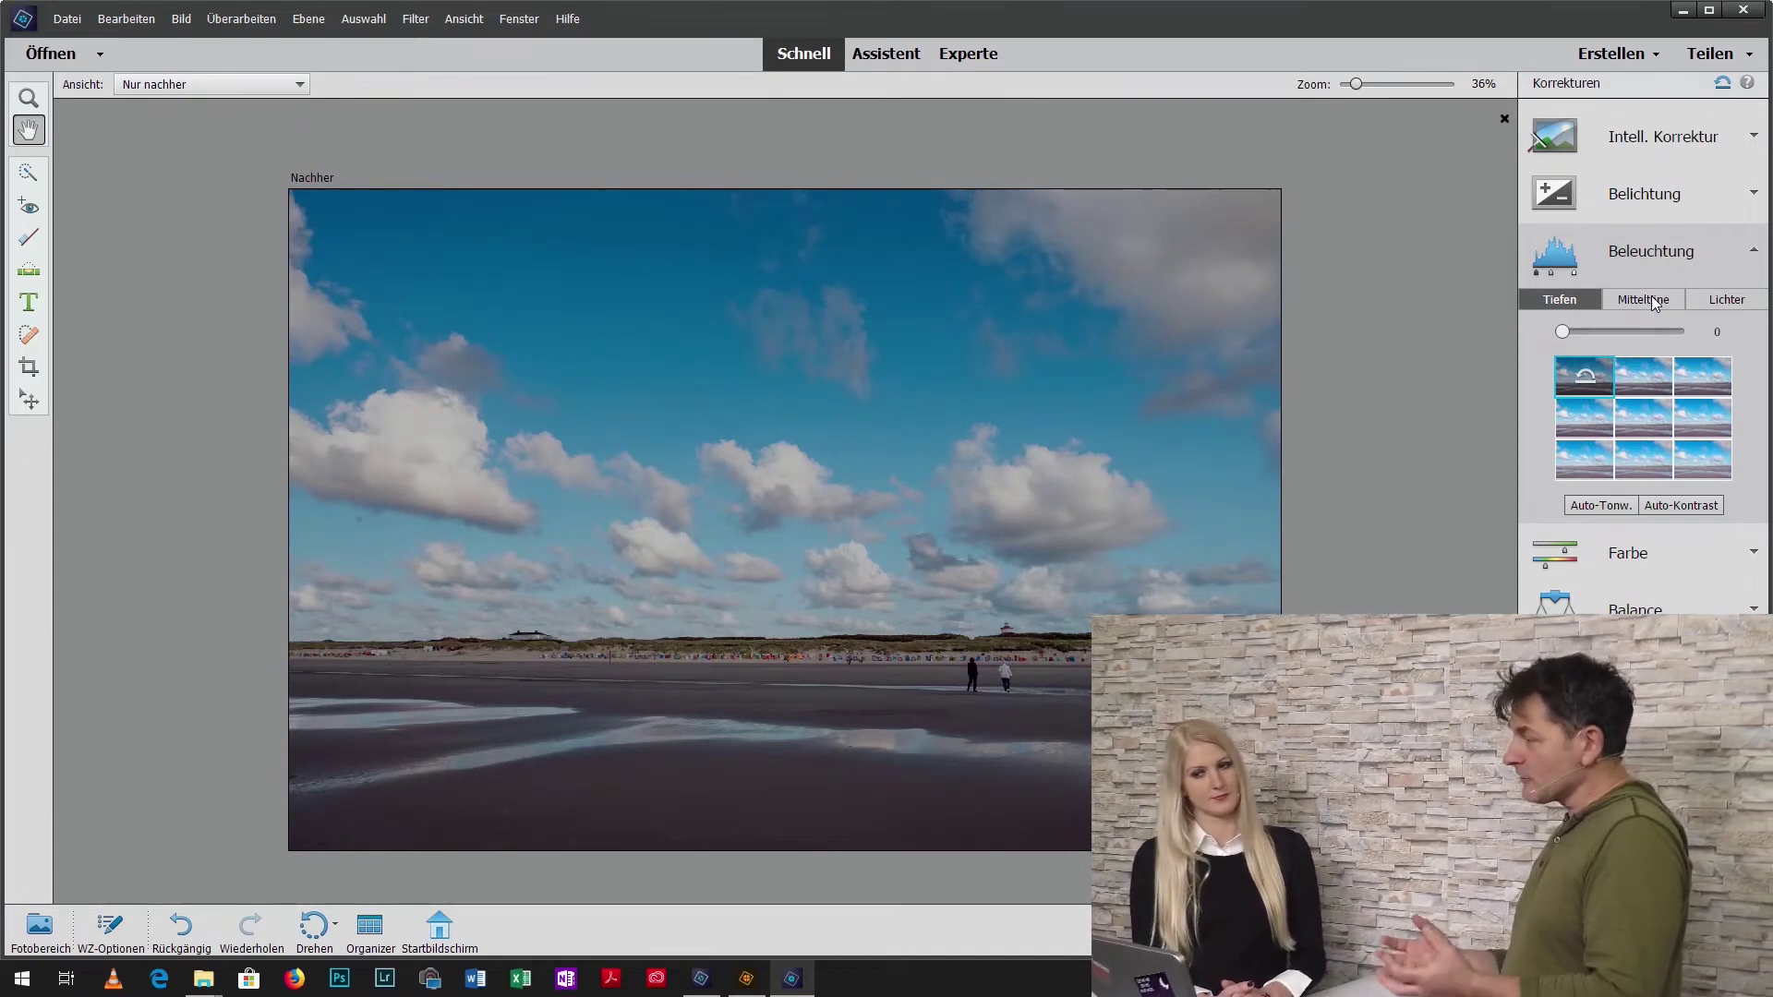
- Select the Lichter (highlights) lighting adjustment and drag its slider from 0 to 53
left_click(1650, 299)
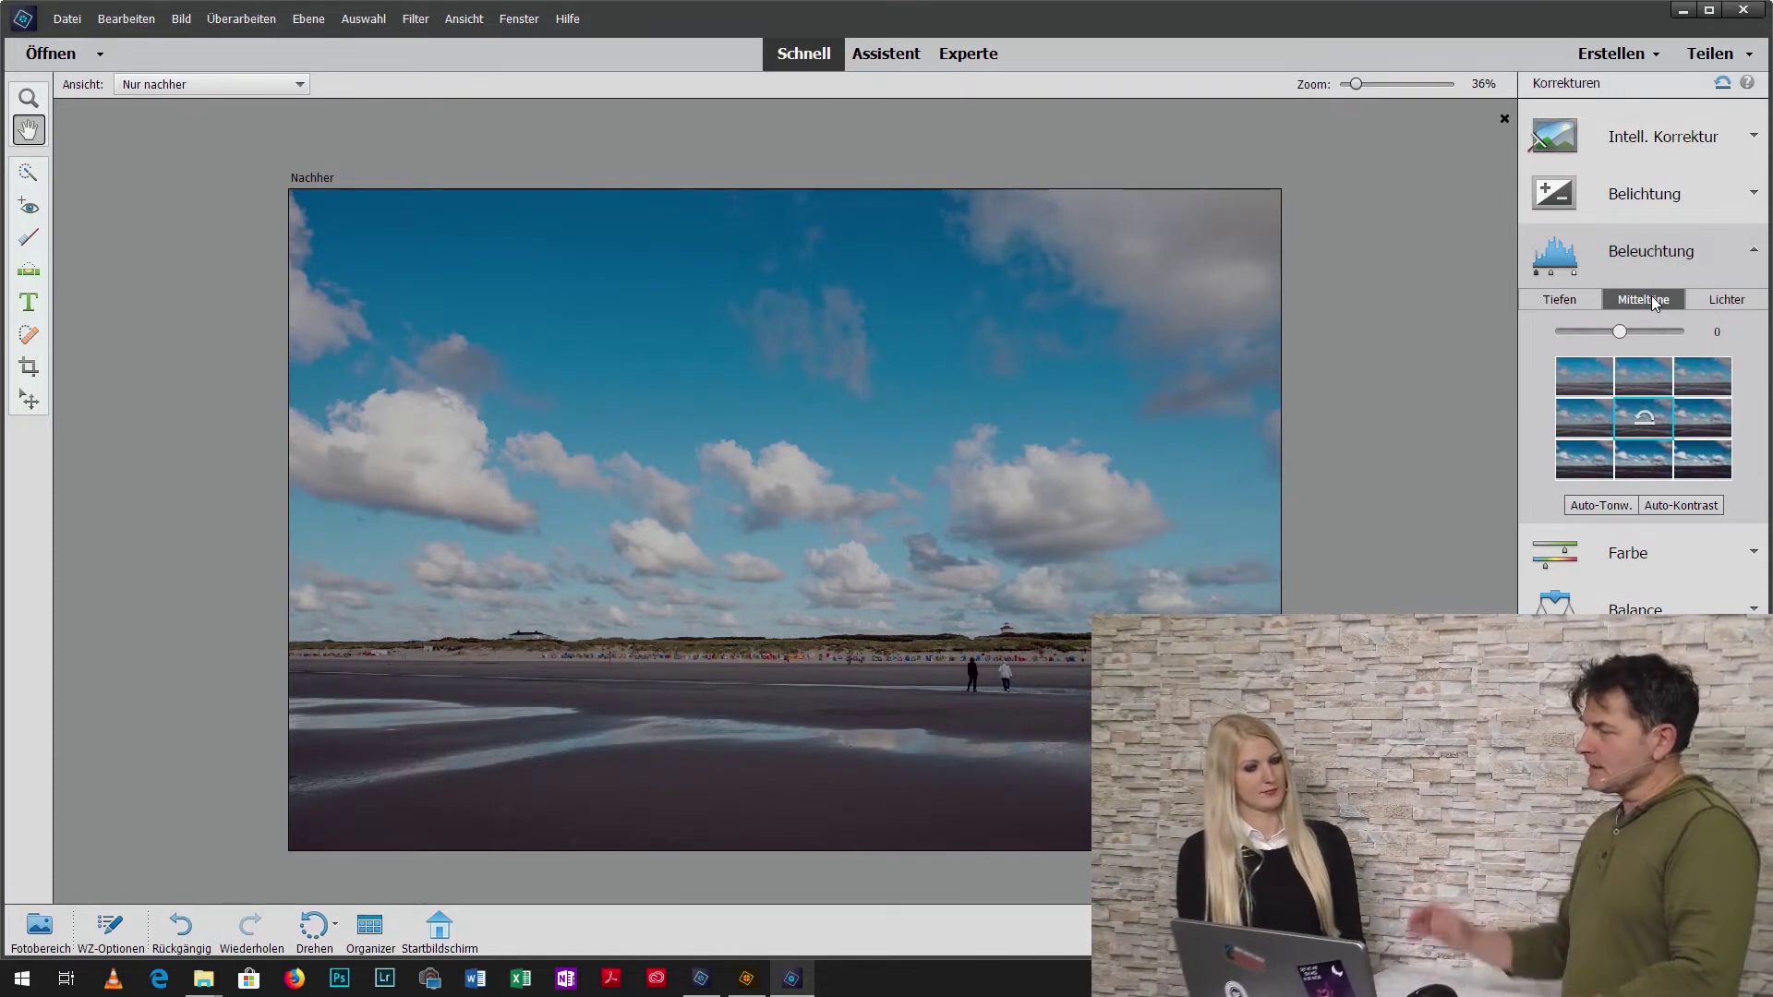
left_click(1726, 299)
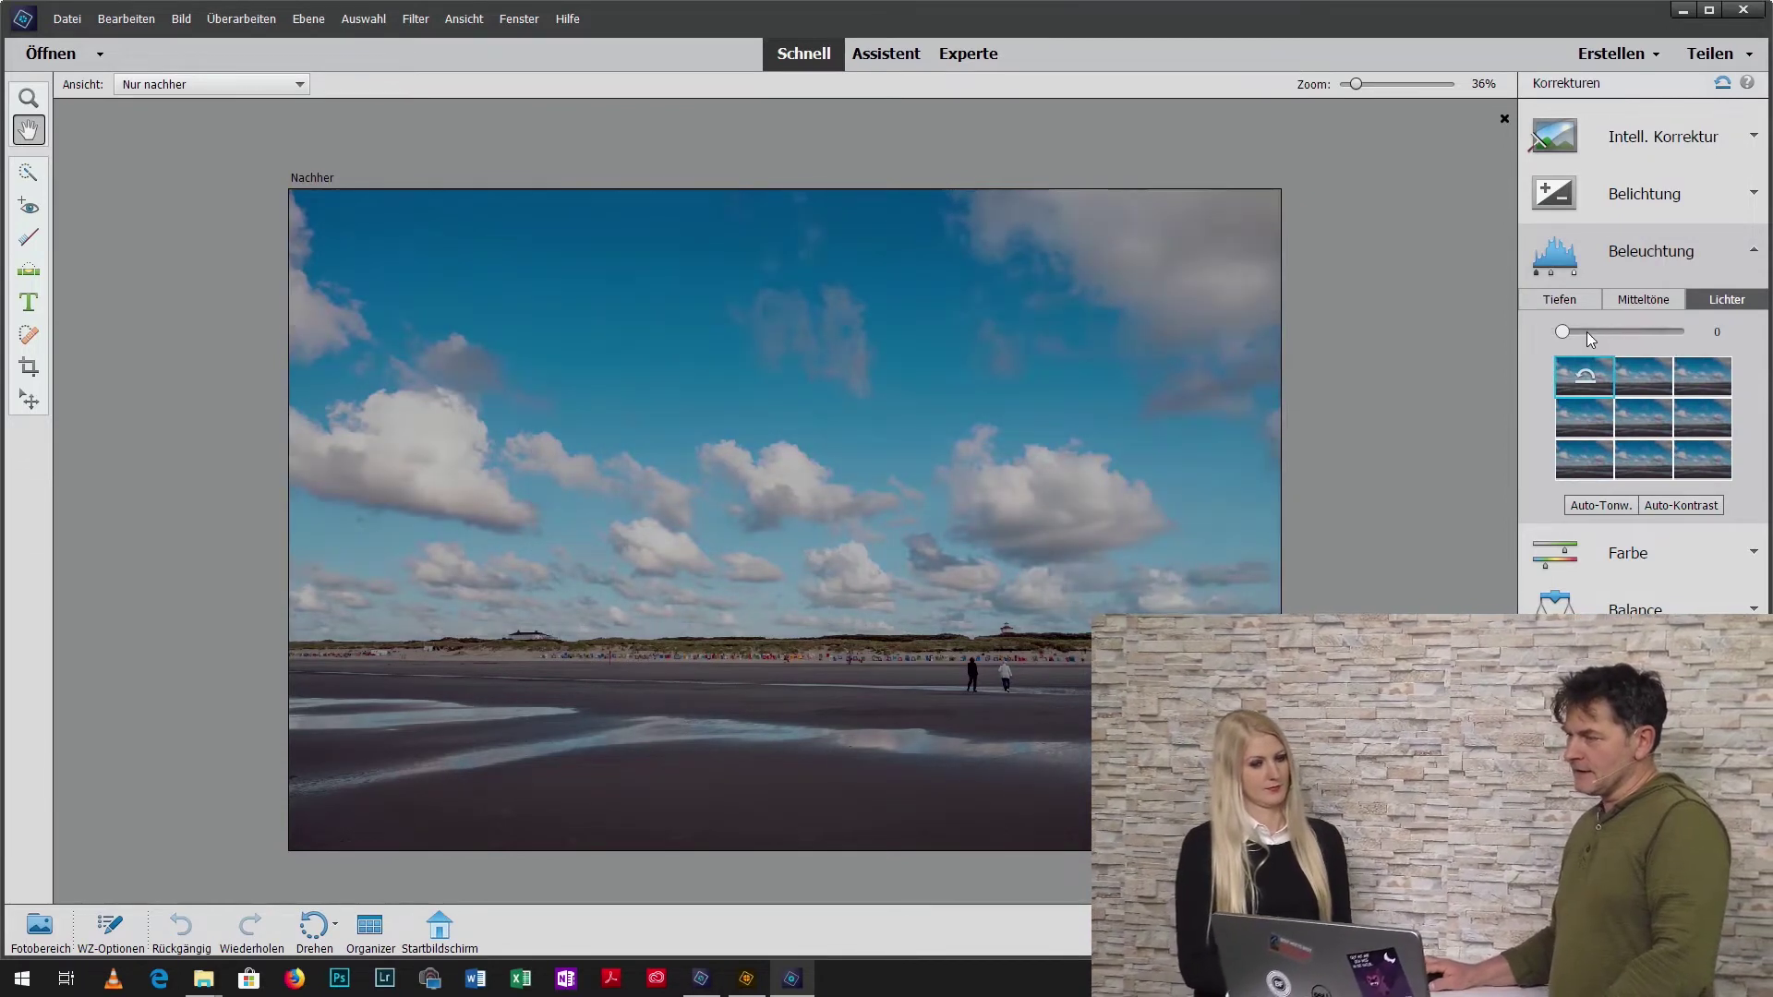
left_click_drag(1560, 333, 1622, 332)
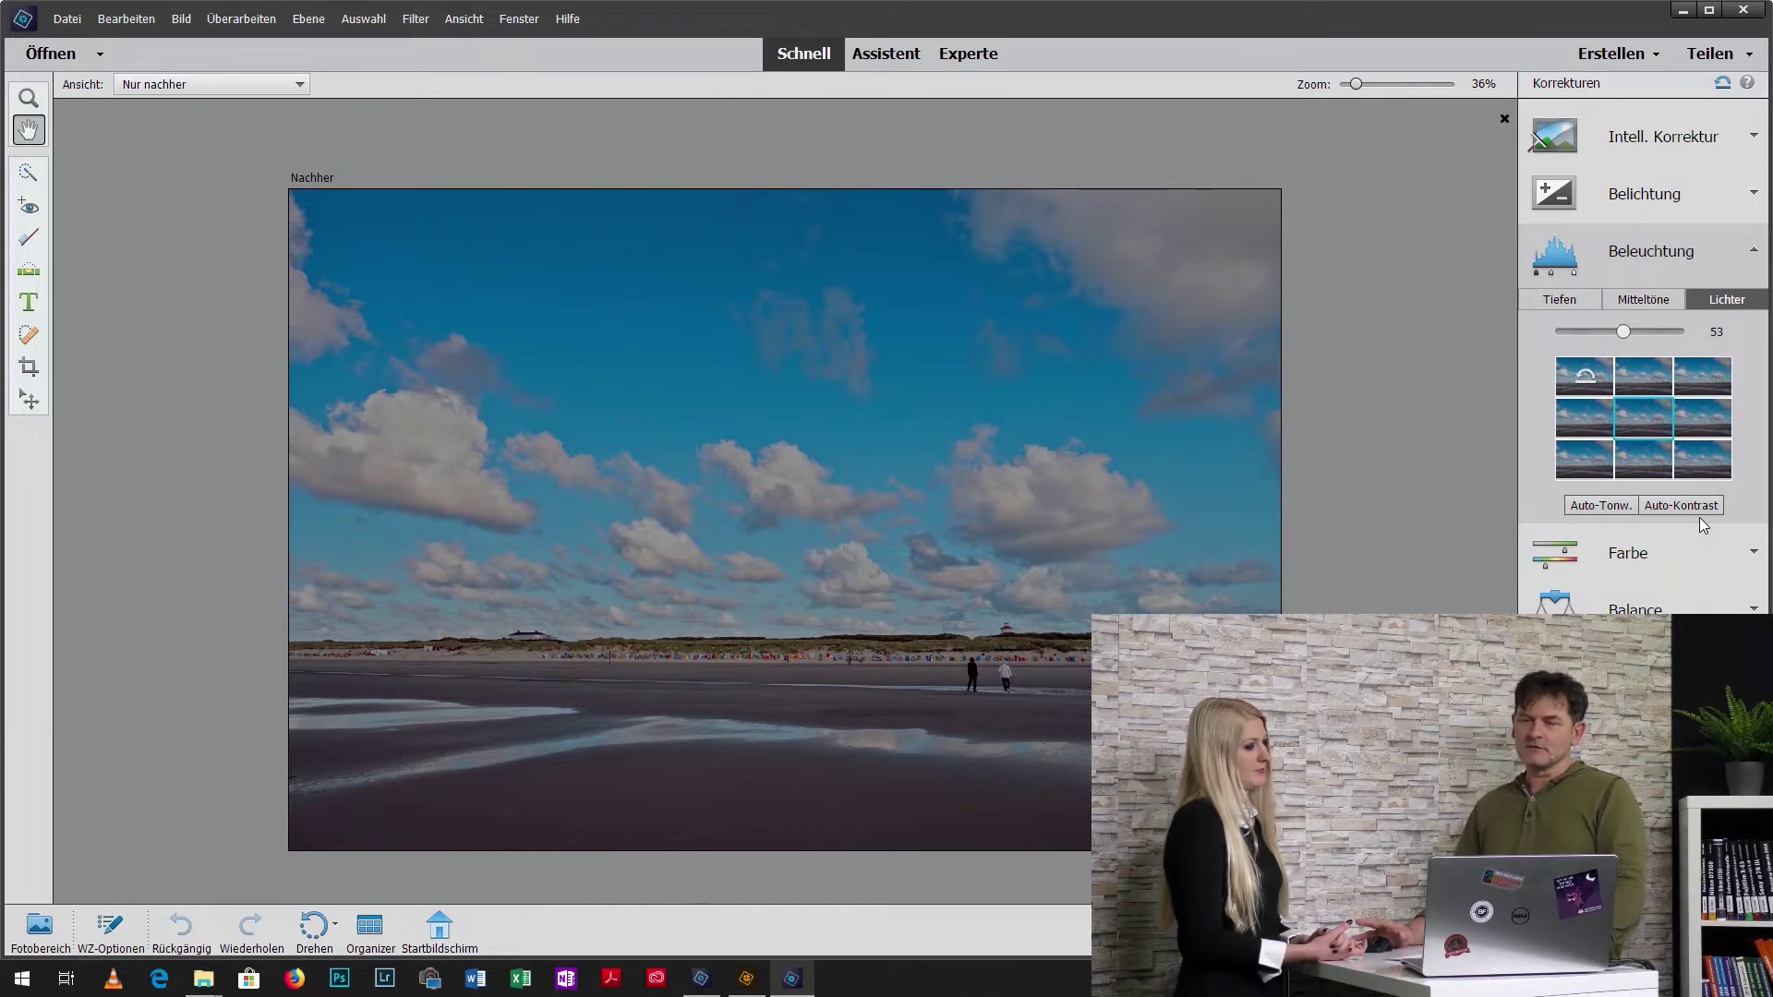
- Reset the Lichter slider to 0 and apply Auto-Kontrast to the beach photo
left_click(1678, 504)
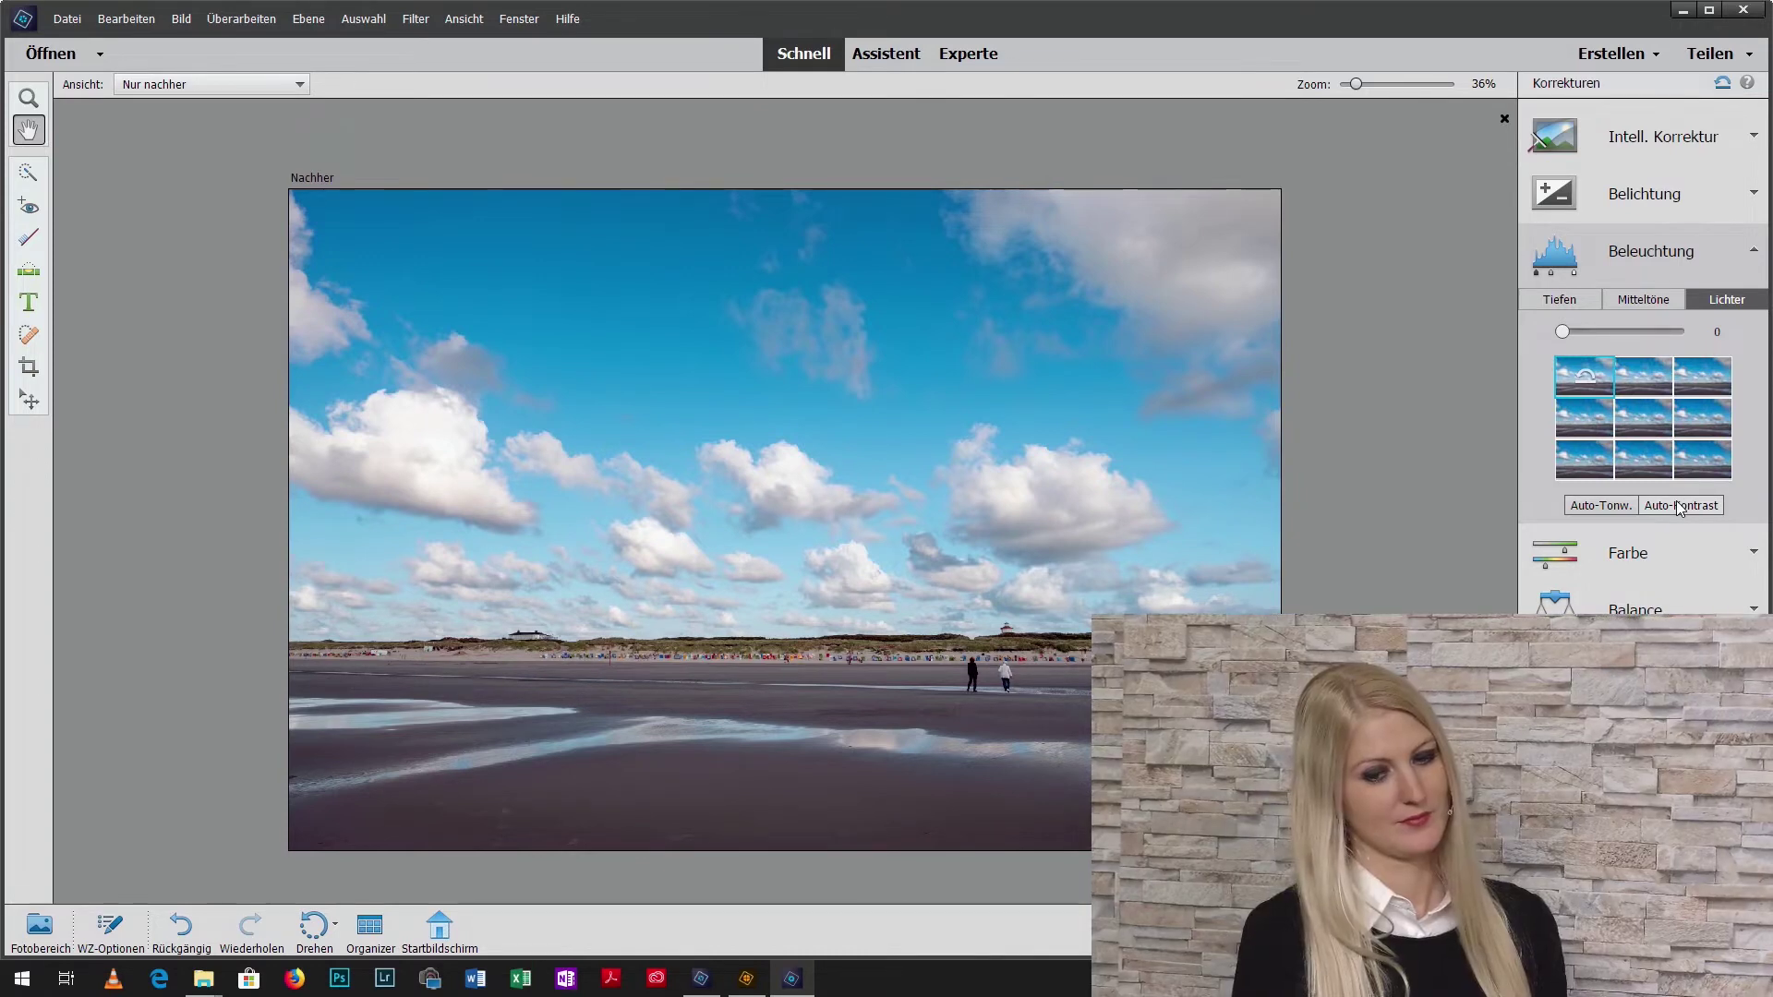
left_click(1678, 505)
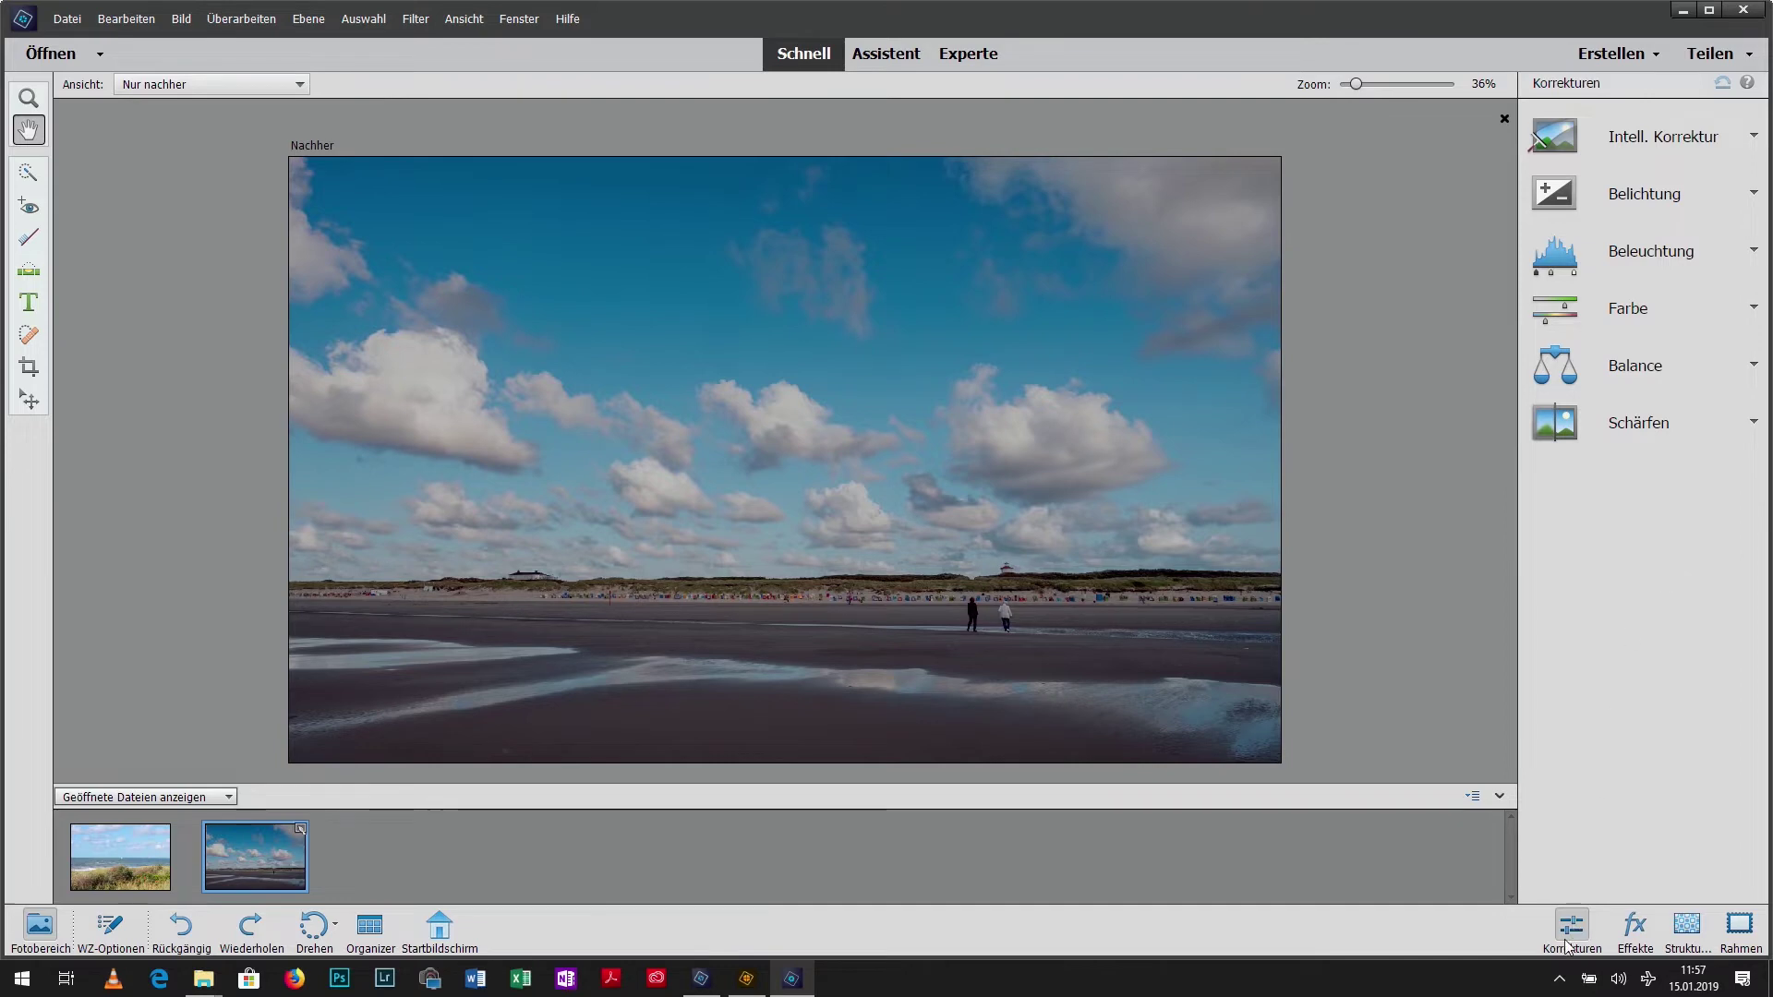
- Try the Tönung tint effect, then apply the purple Spielzeugkamera effect
left_click(1630, 925)
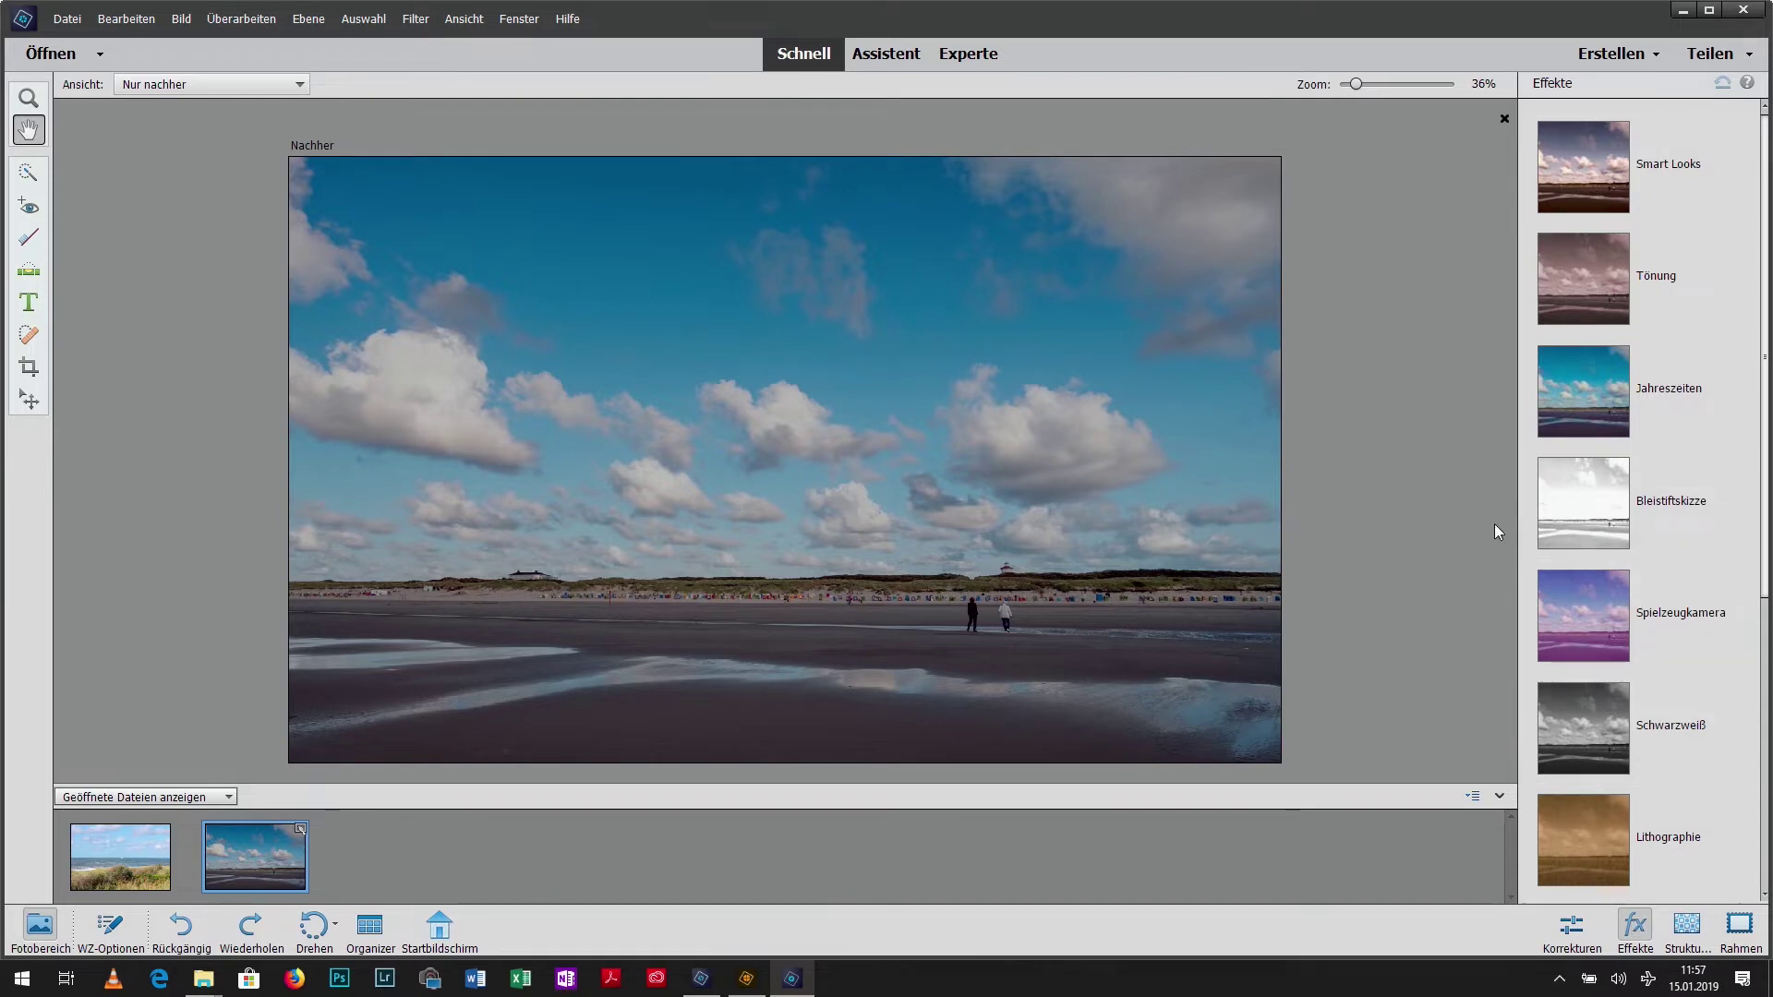
left_click(1589, 268)
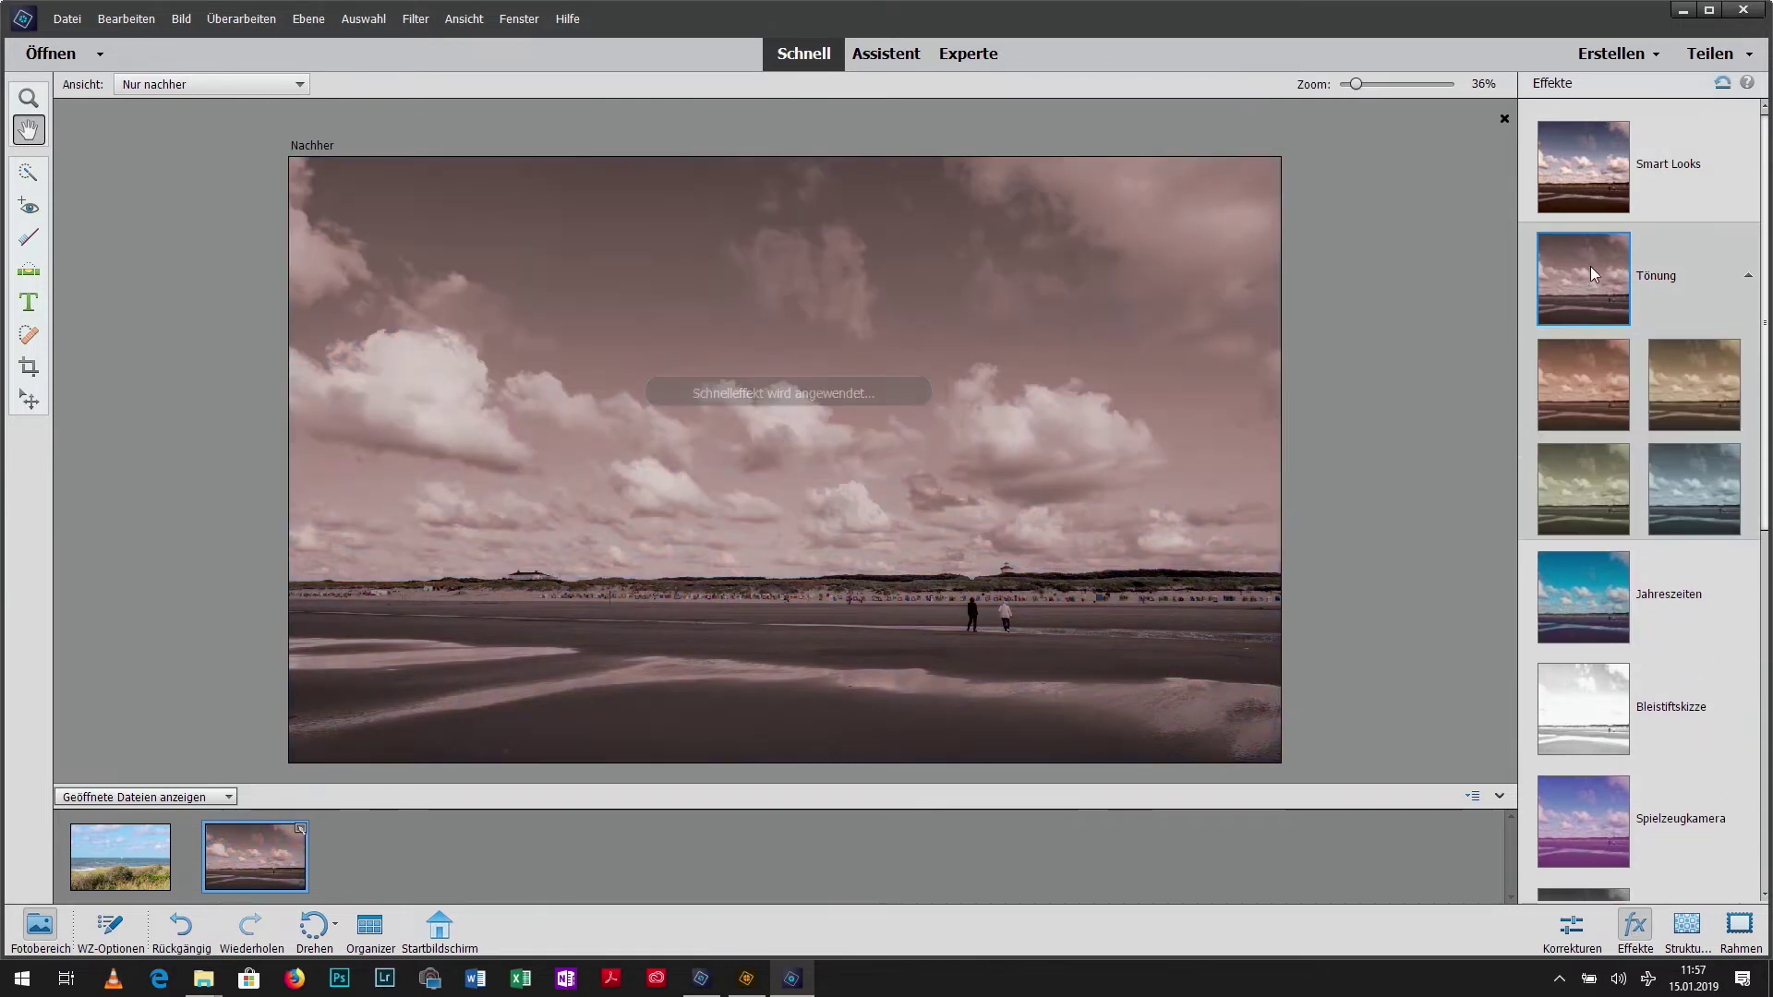
left_click(1592, 827)
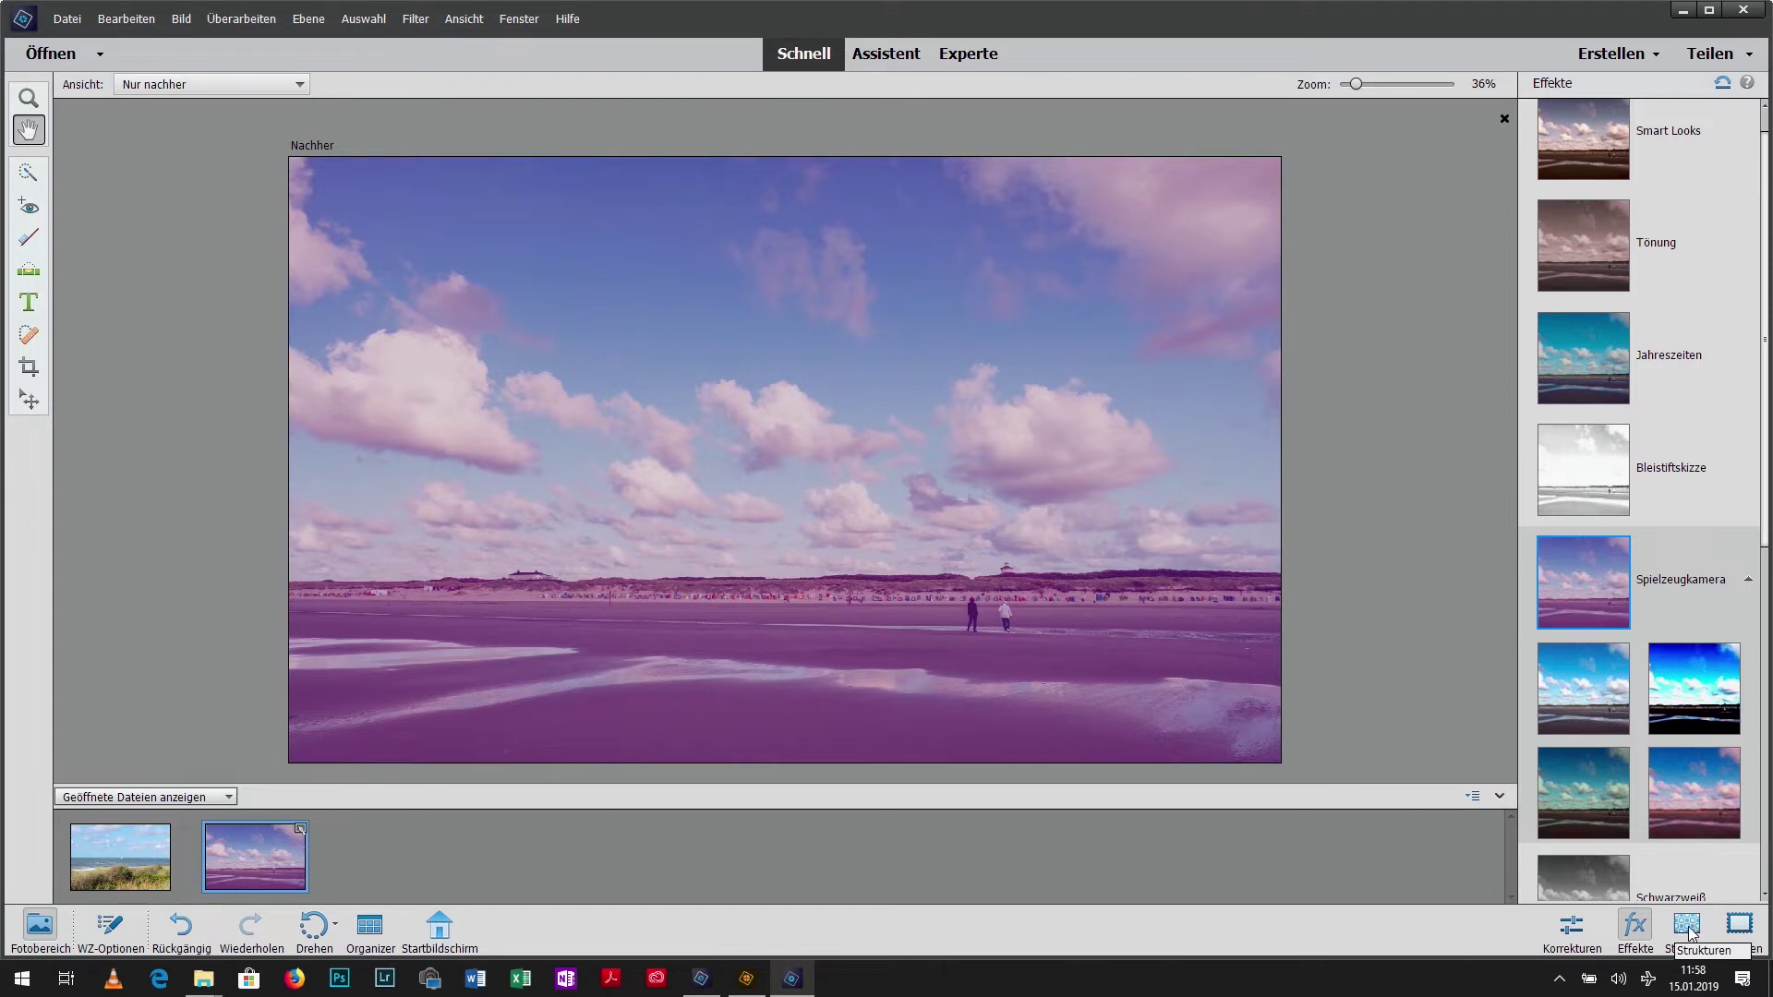
- Browse the Strukturen textures and Rahmen frames, then switch to Guided mode
left_click(1691, 930)
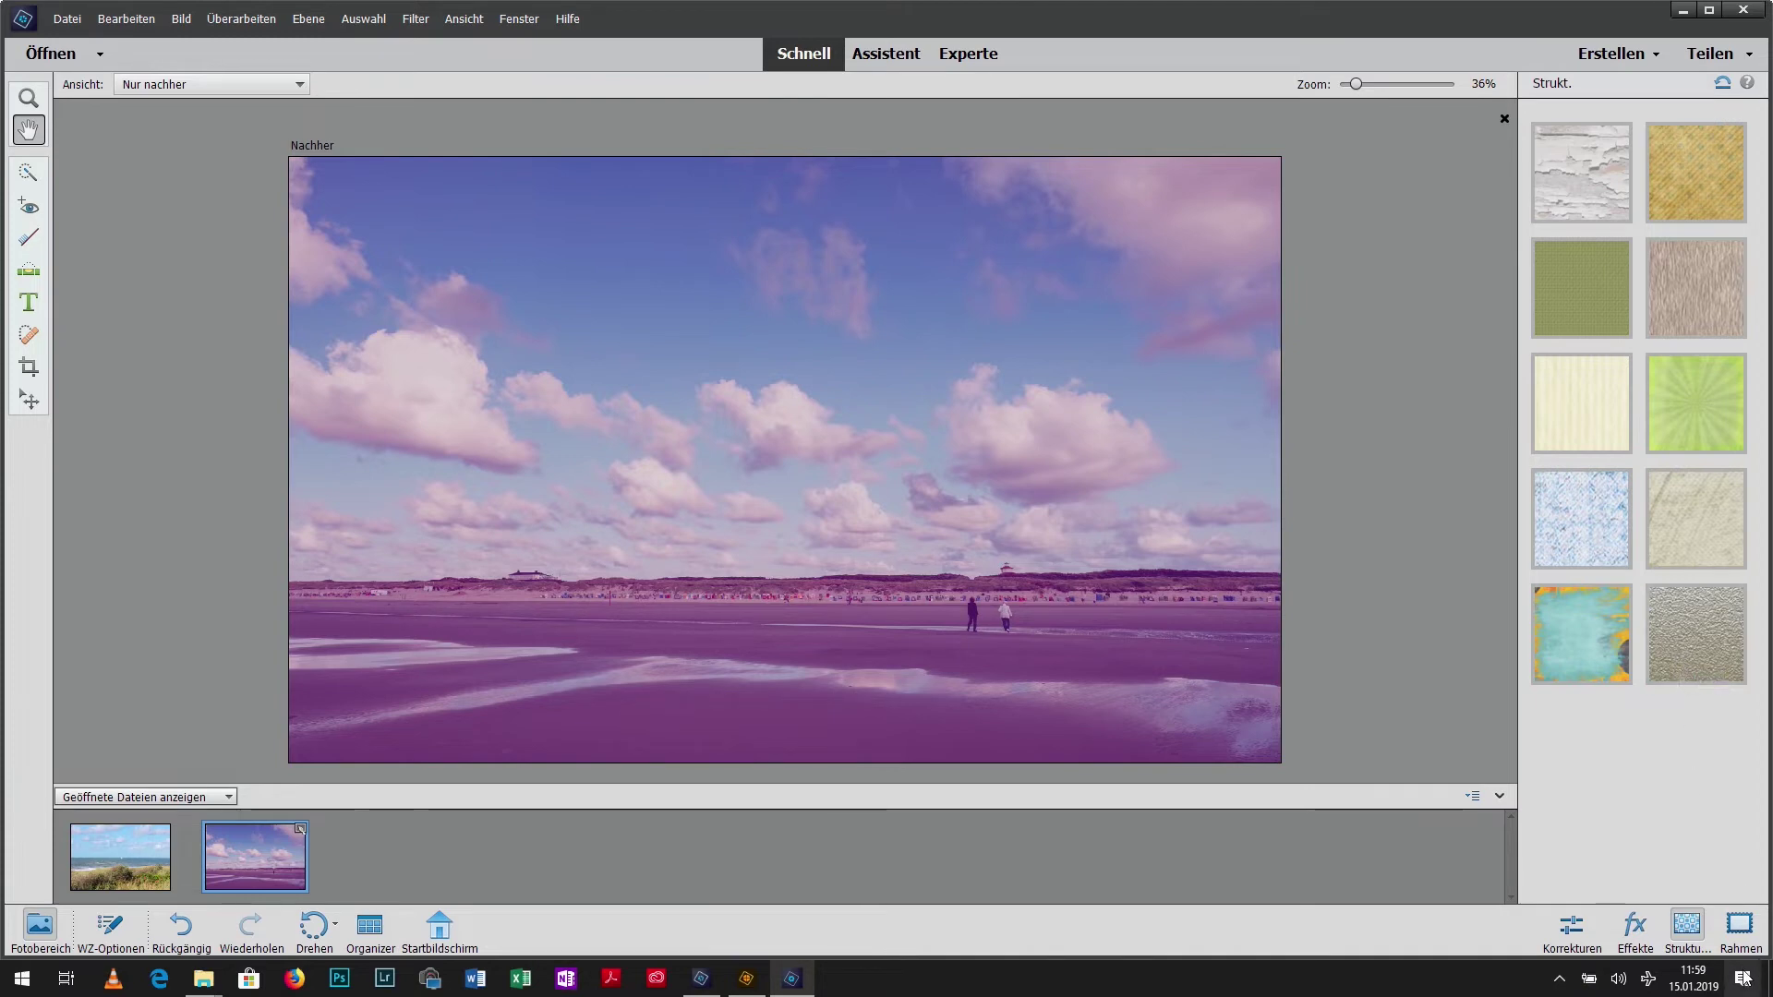
left_click(1737, 933)
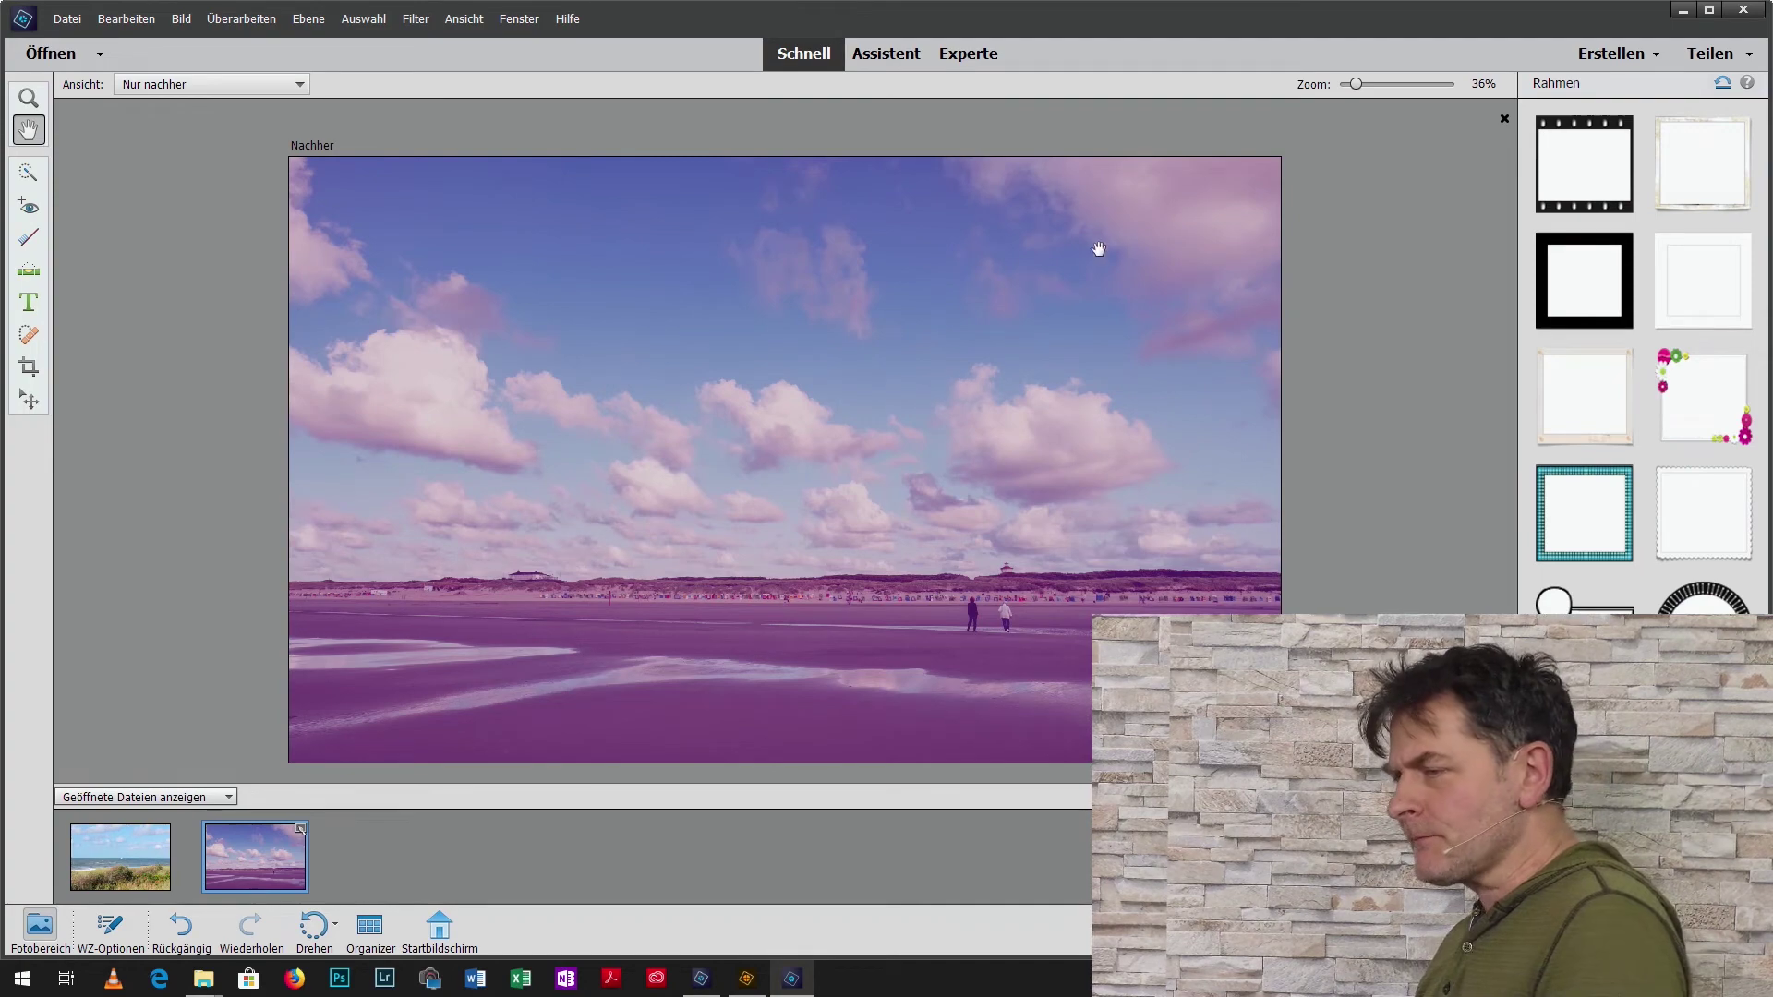
left_click(896, 59)
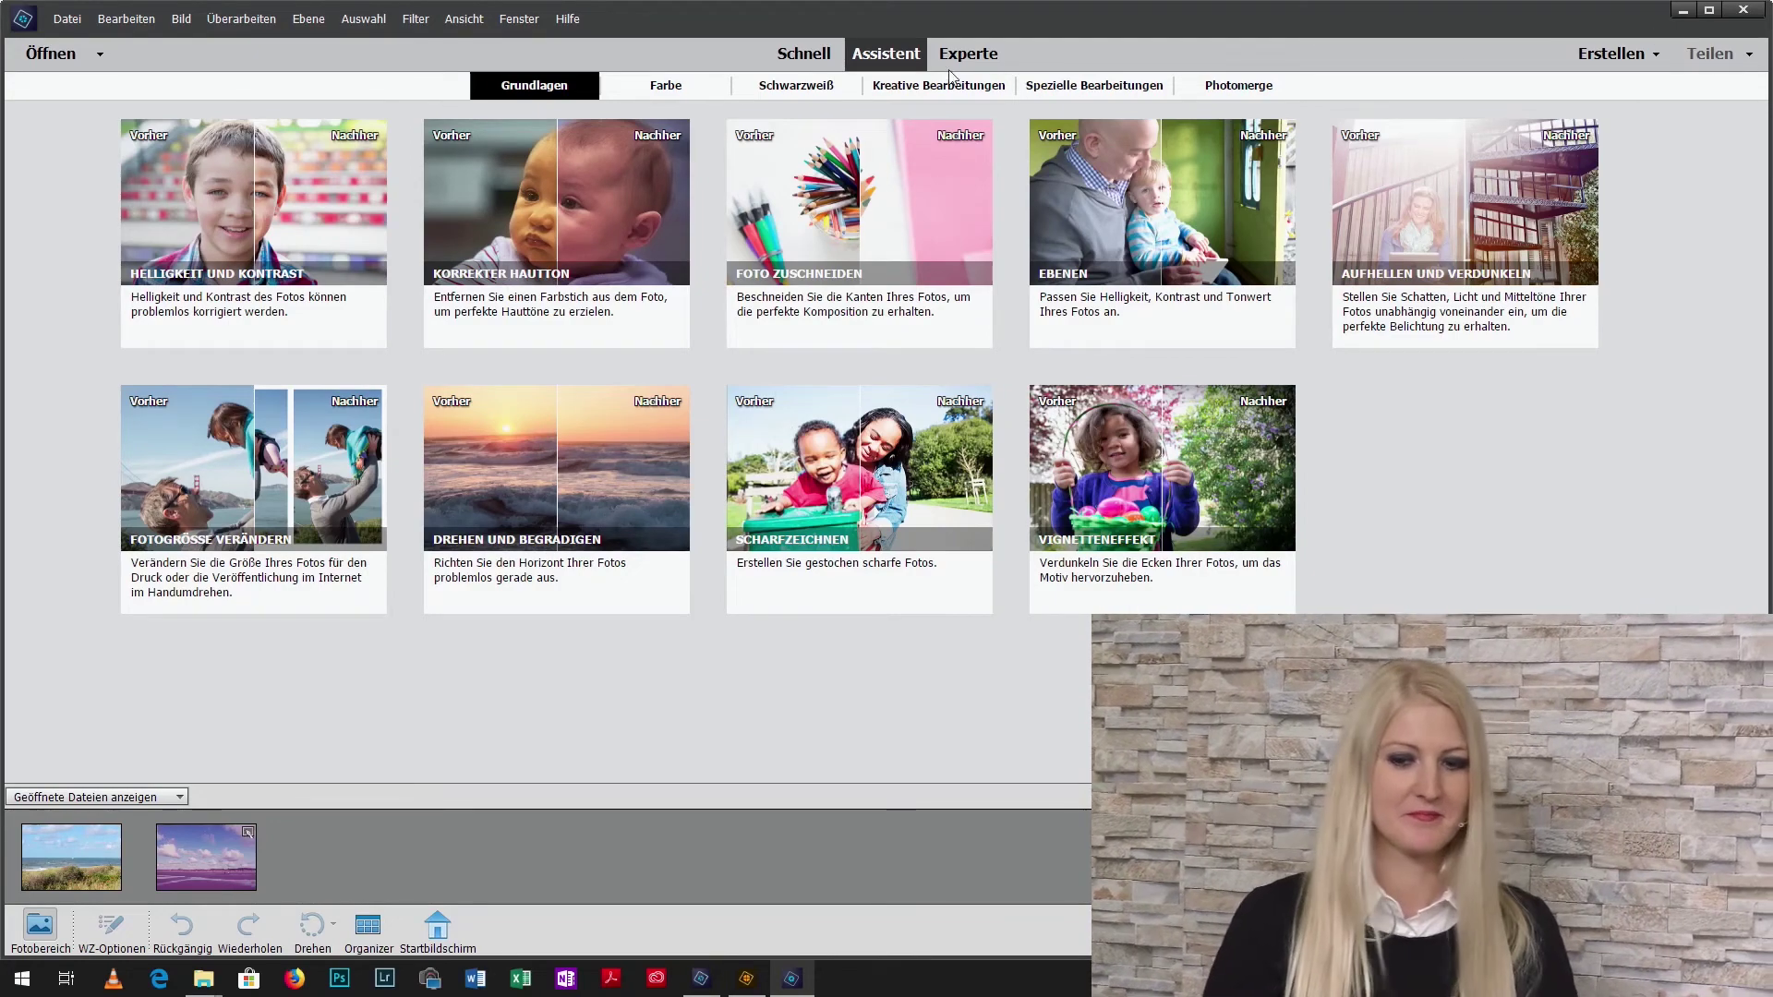
left_click(817, 59)
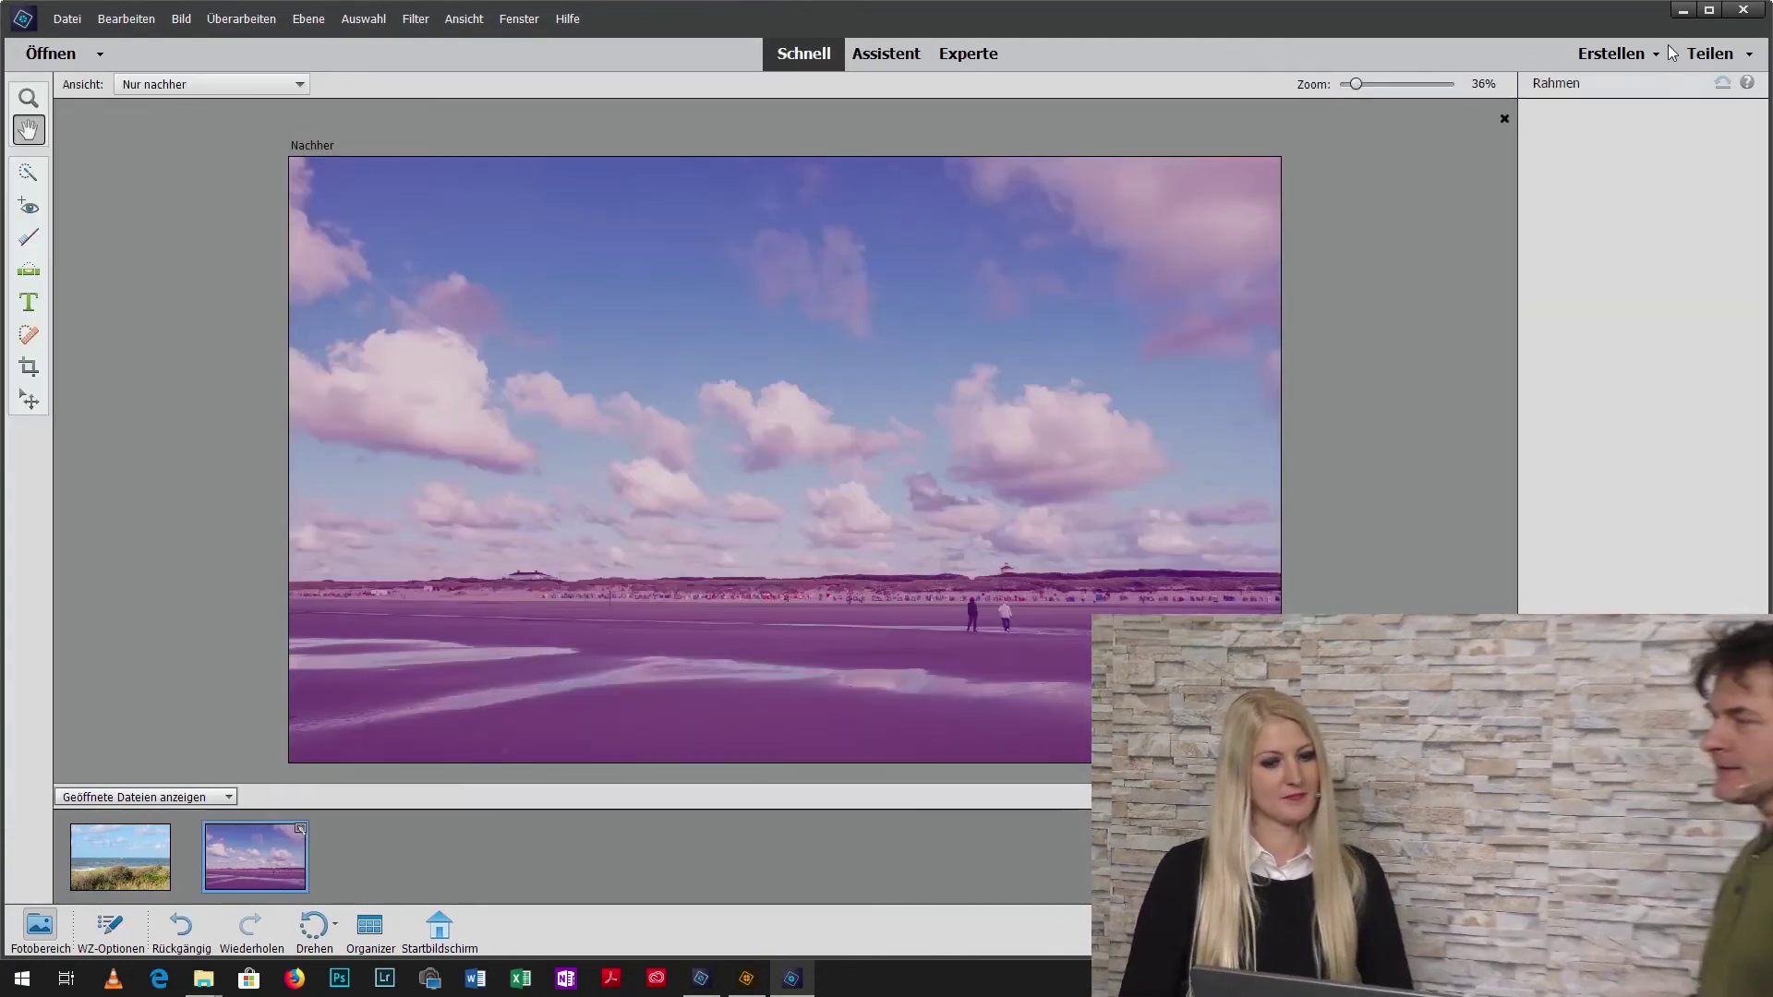
left_click(1659, 52)
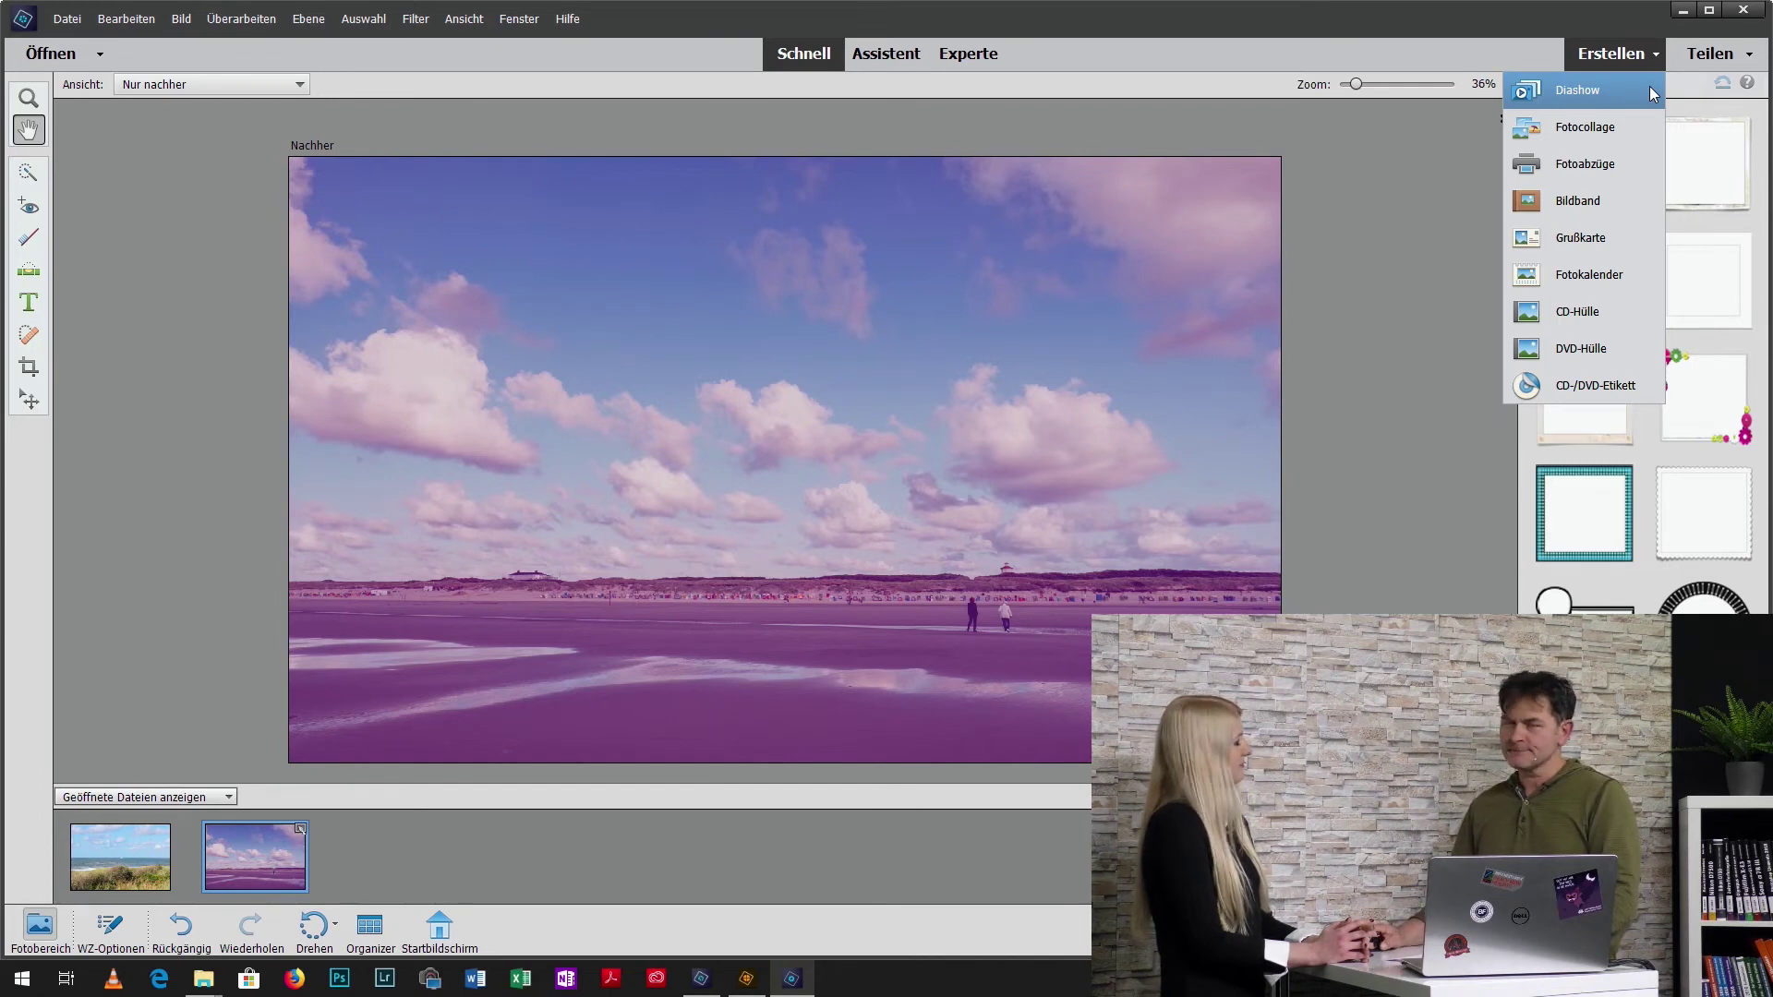
- Show the Teilen menu's Flickr and Twitter options, then close it without choosing one
left_click(1712, 55)
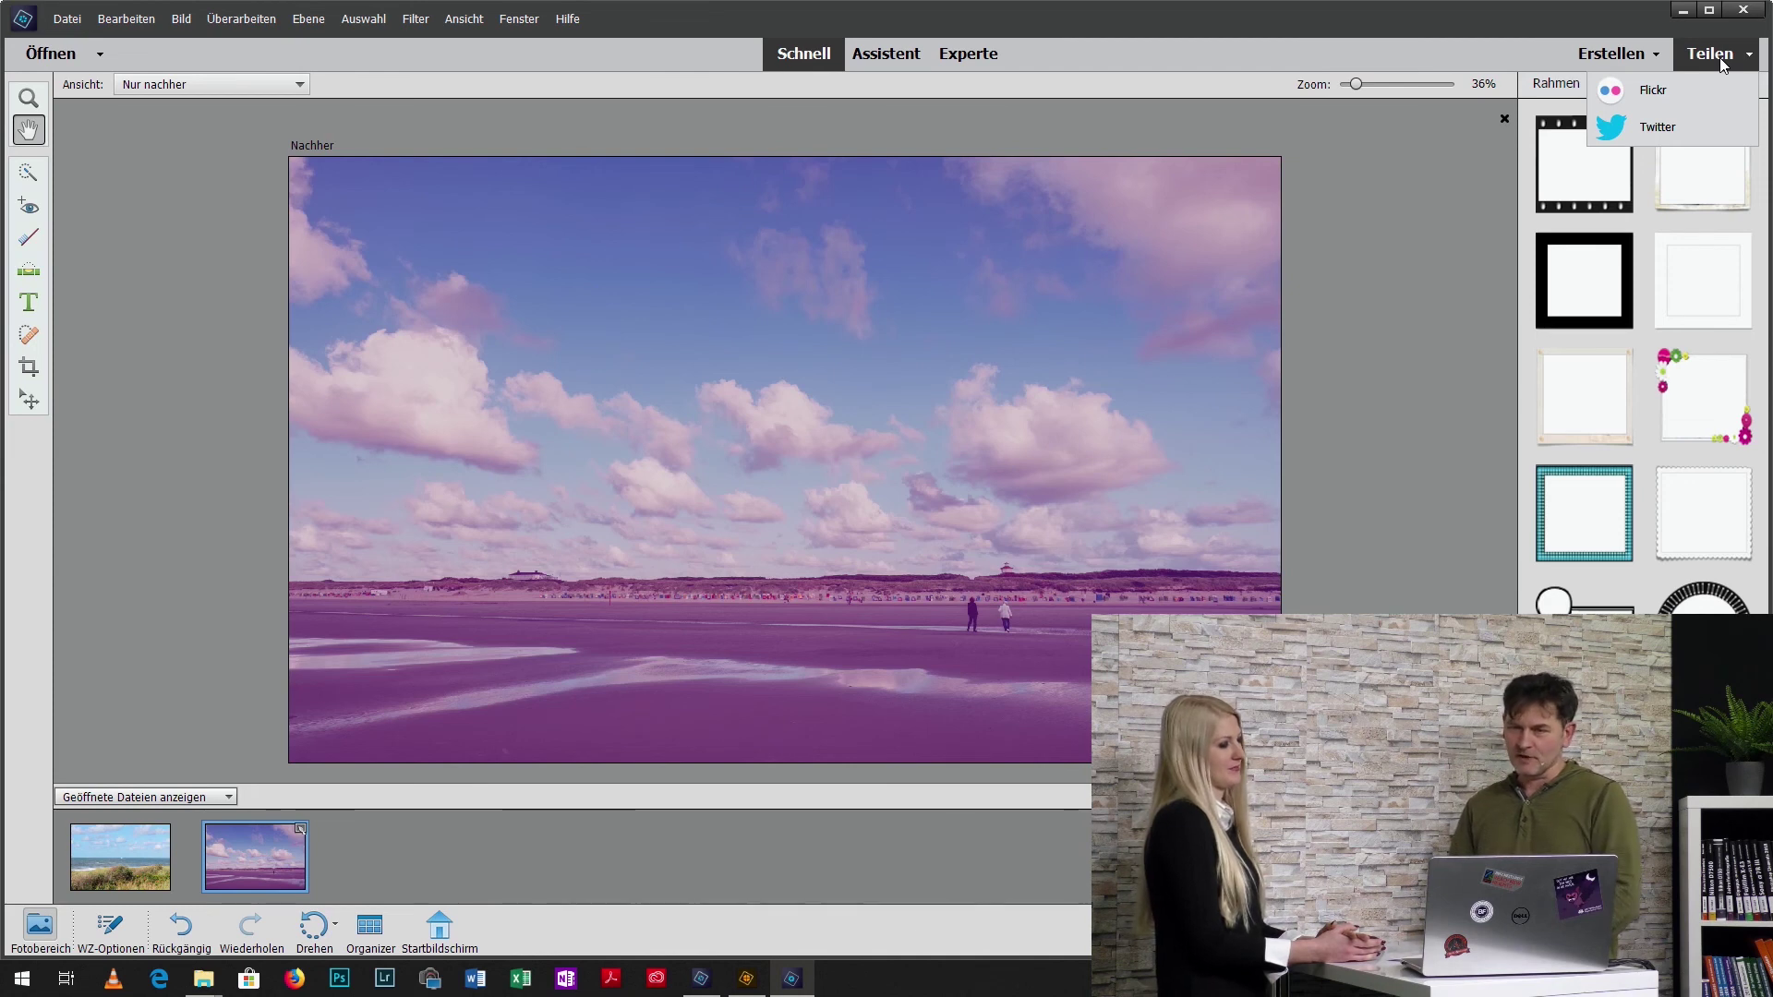
left_click(1373, 269)
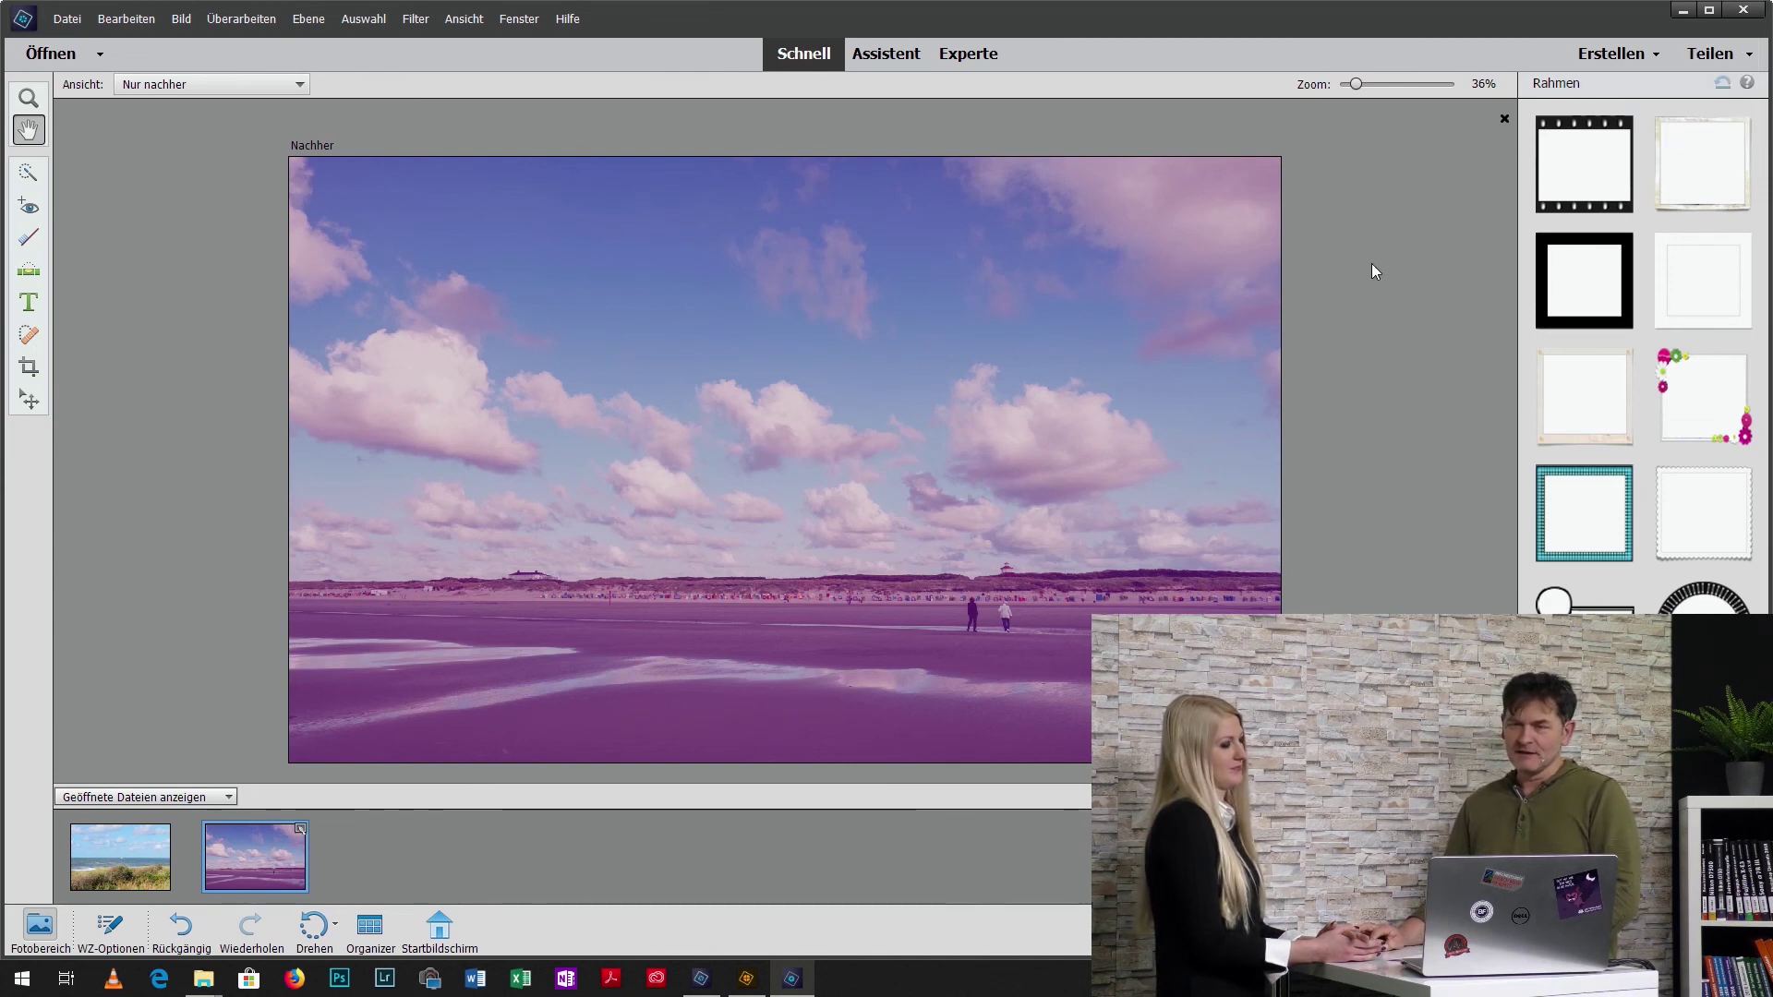